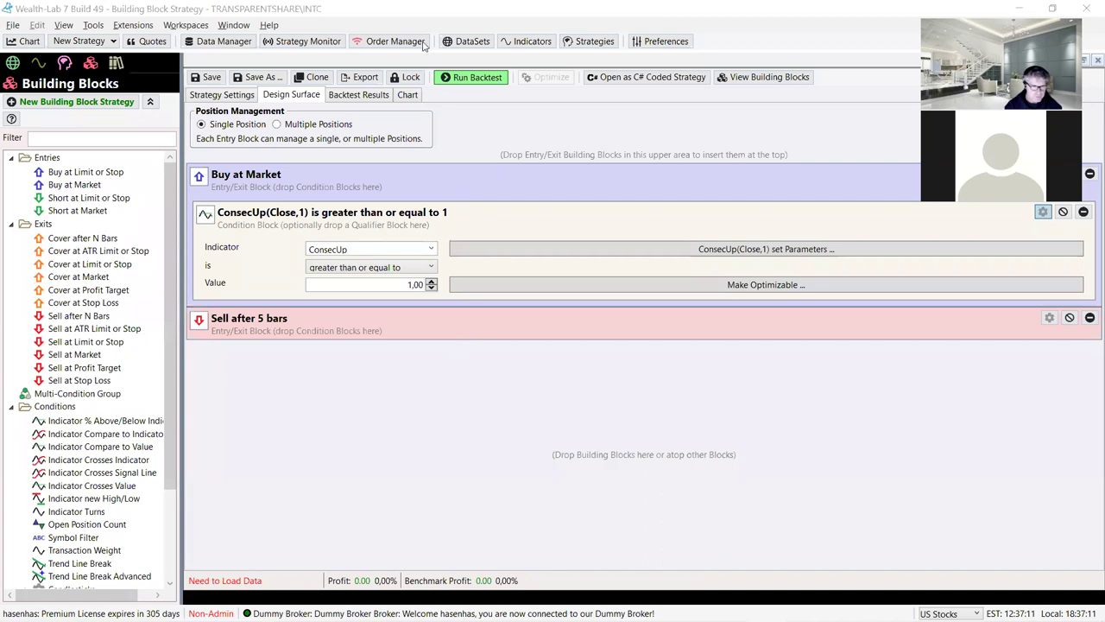
Step: Review the strategy settings, checking the backtest symbol, number of years, position size percent and starting capital
click(419, 13)
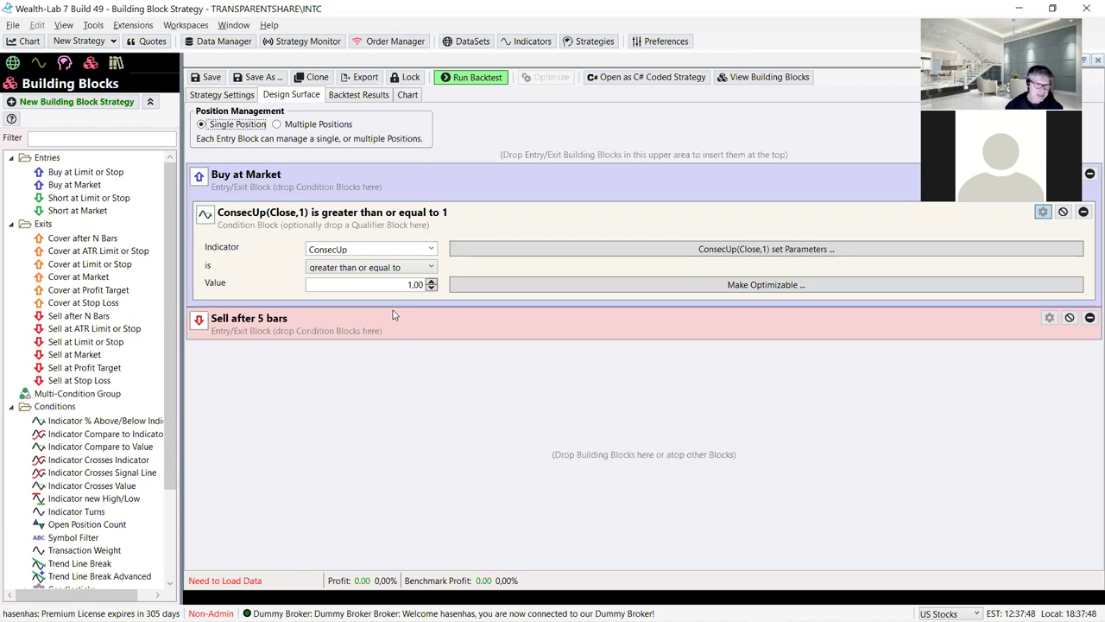
click(226, 95)
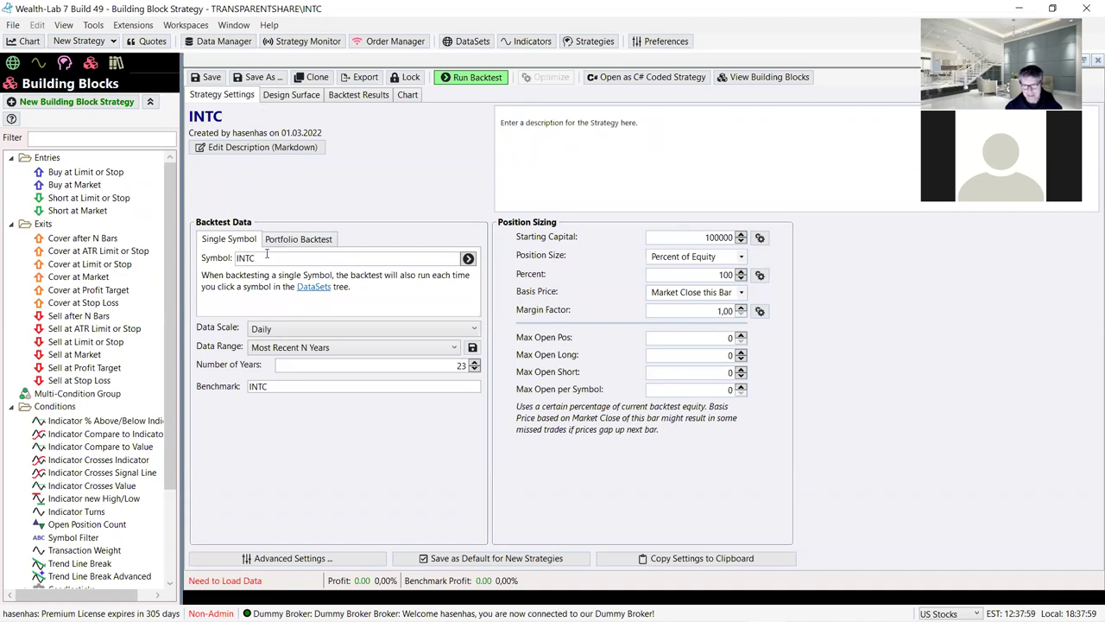
click(267, 254)
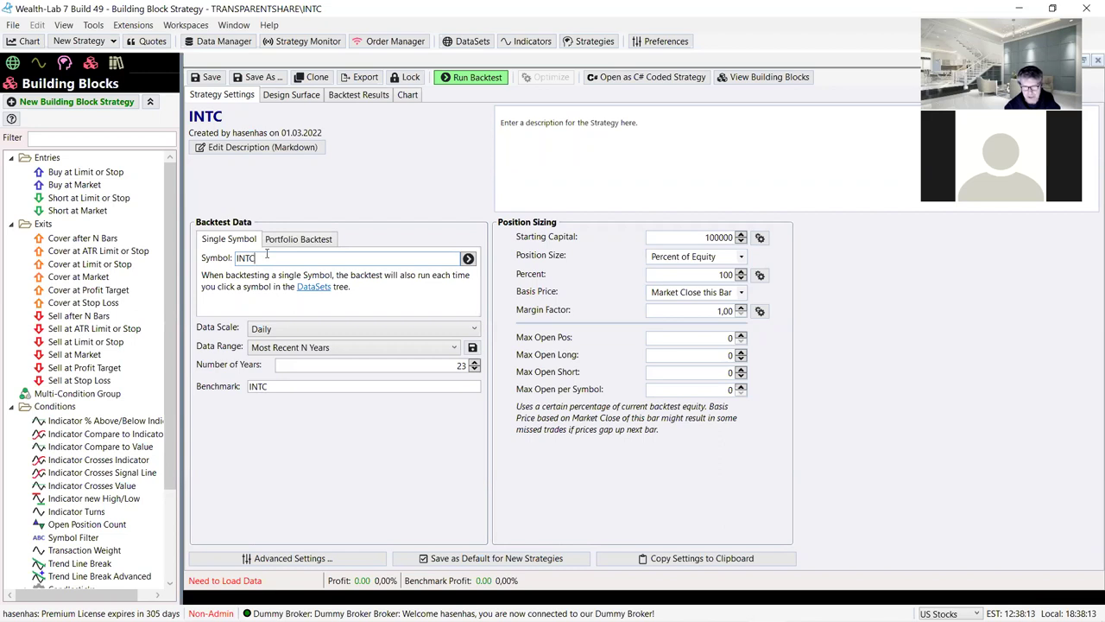
double_click(457, 365)
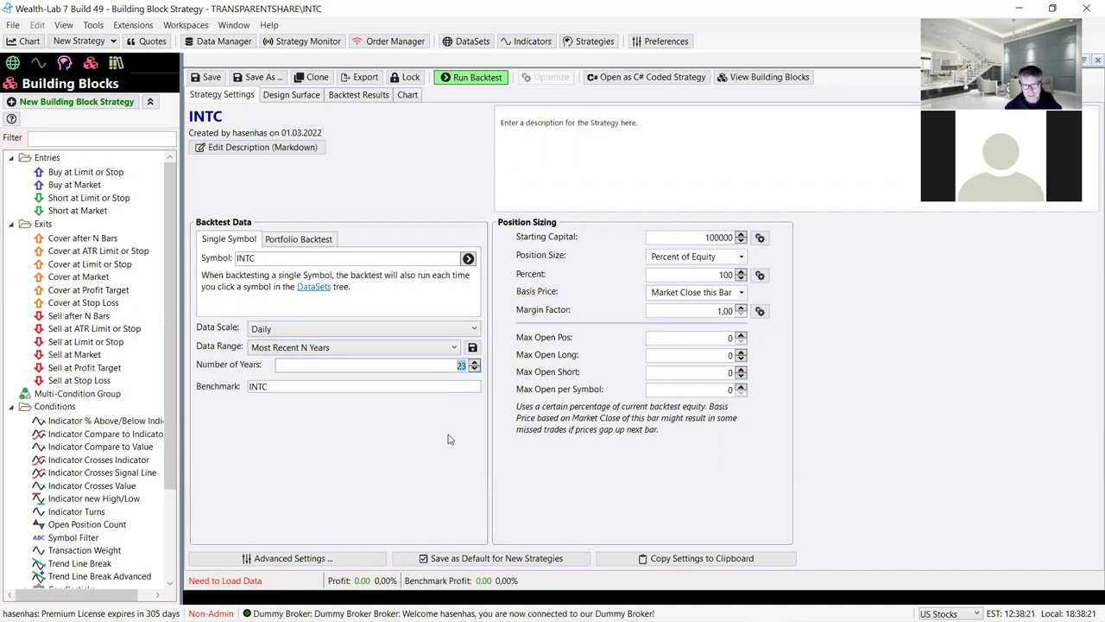
click(713, 275)
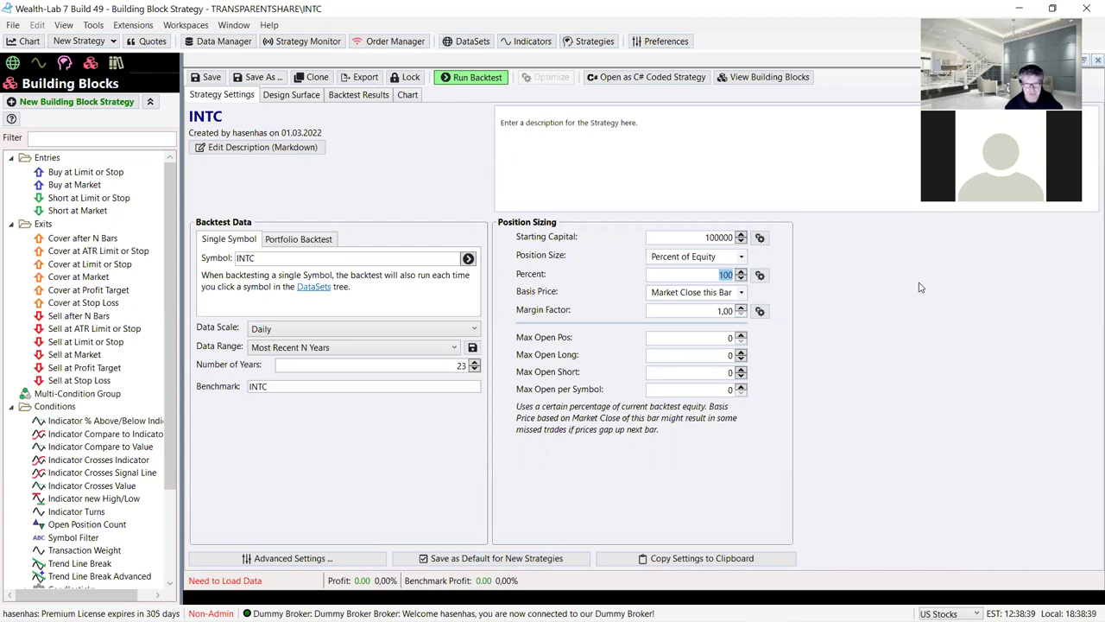
click(680, 234)
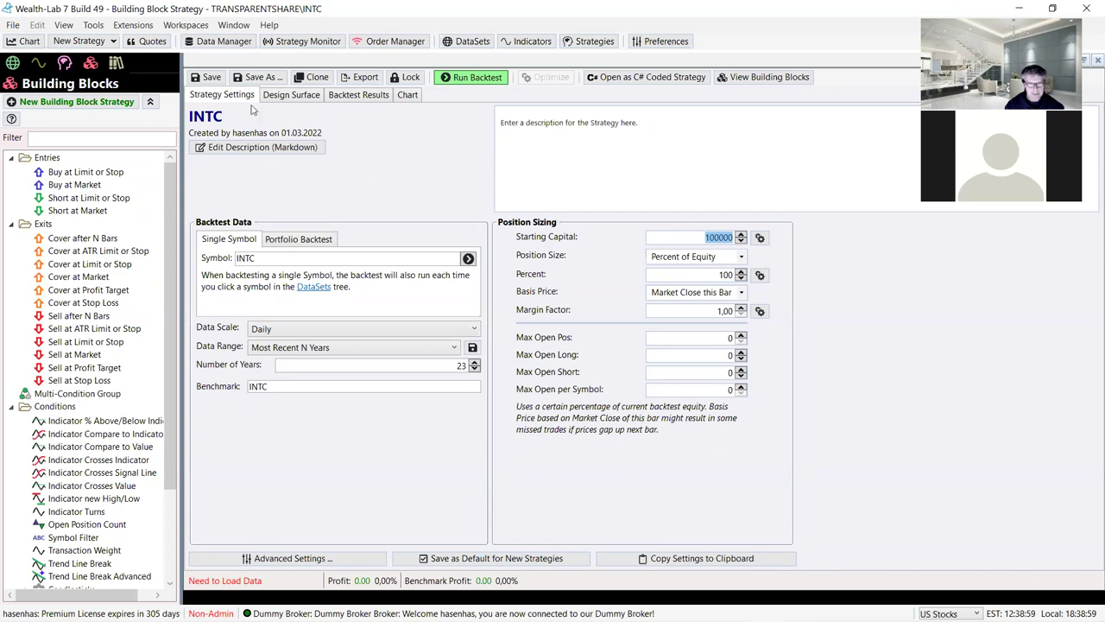
Step: Expand the parameters of the sell-after-bars exit block on the design surface and run the backtest
click(288, 95)
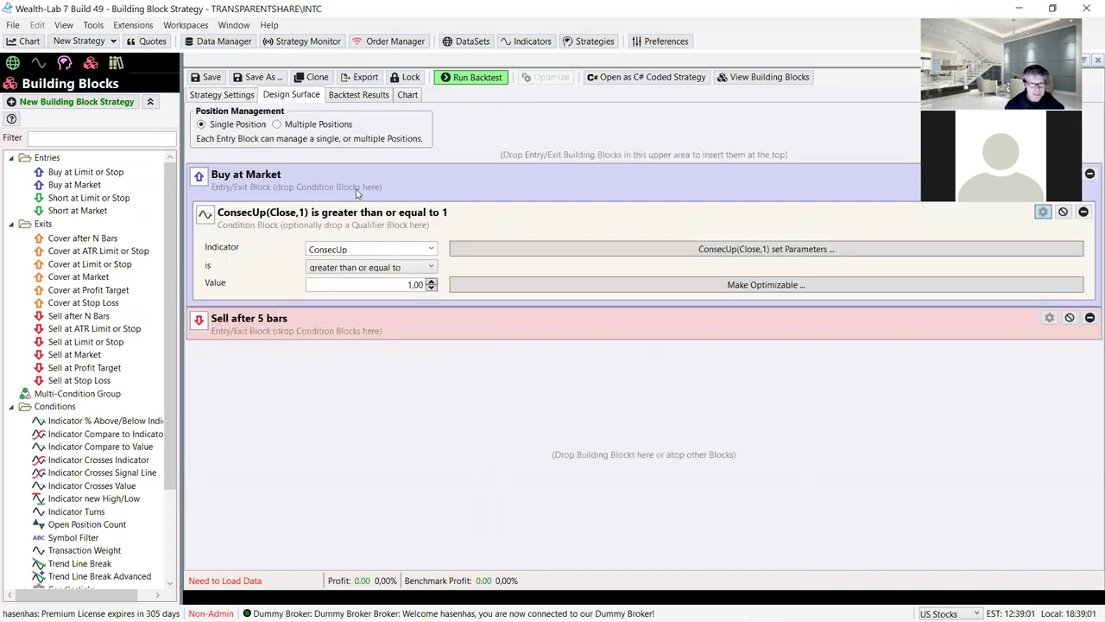
click(1048, 318)
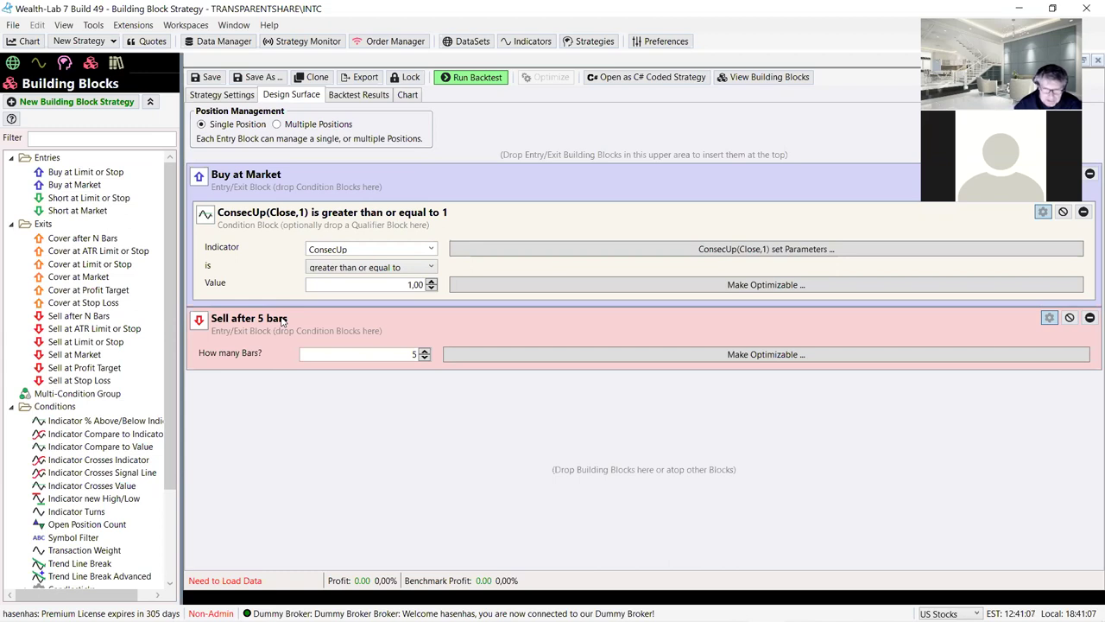
click(477, 78)
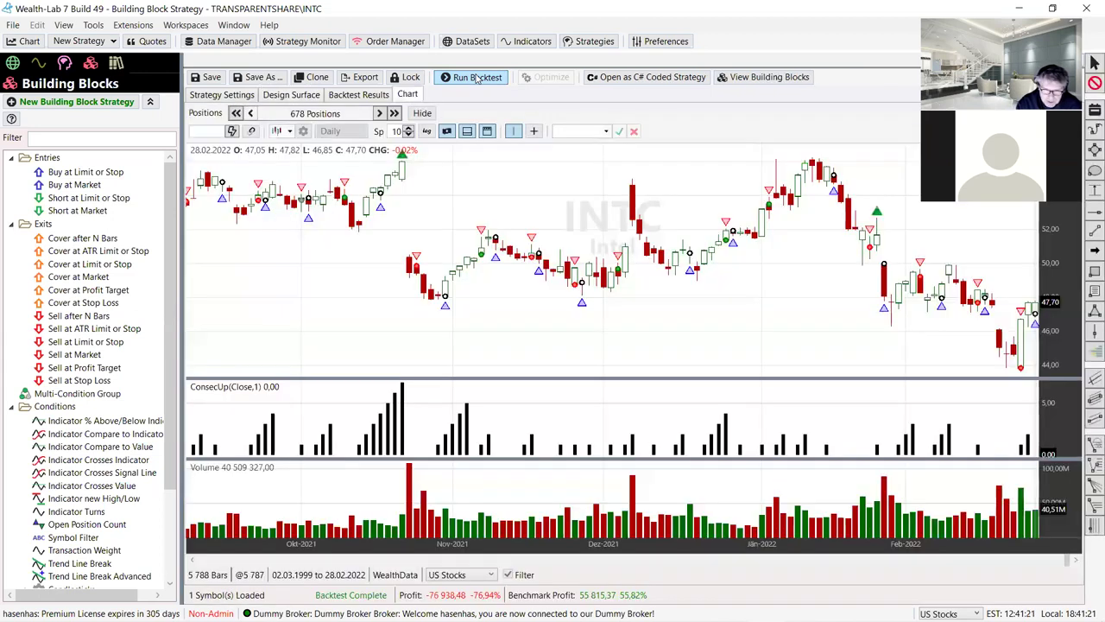
Step: Compare the strategy's APR with the benchmark's in the metrics report, checking it against the benchmark setting and the entry and exit blocks
click(364, 95)
click(246, 229)
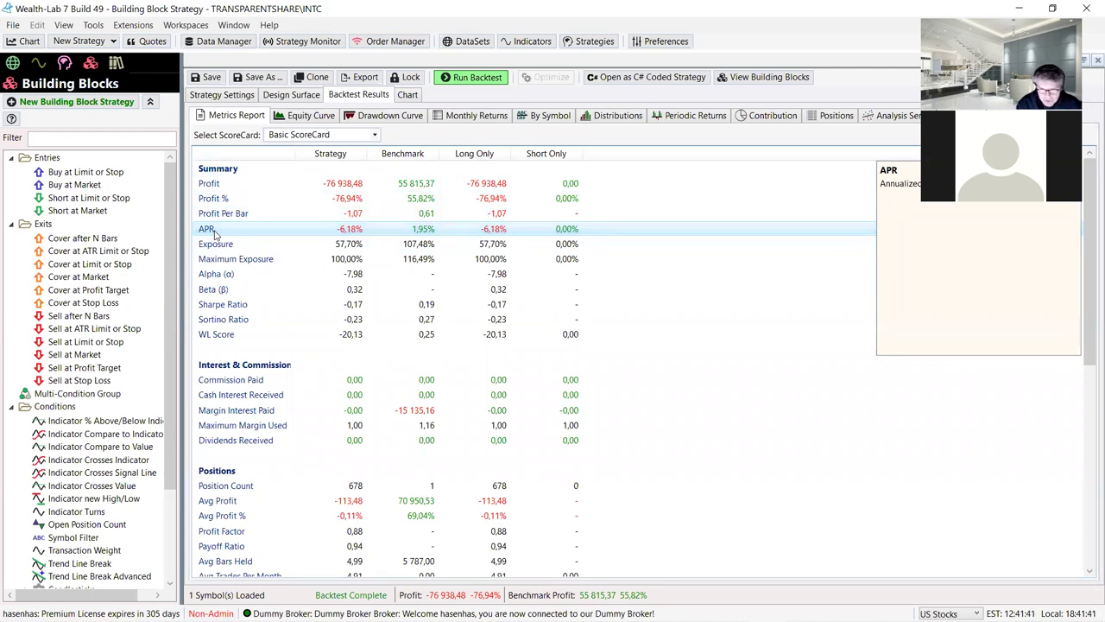
click(365, 228)
click(291, 96)
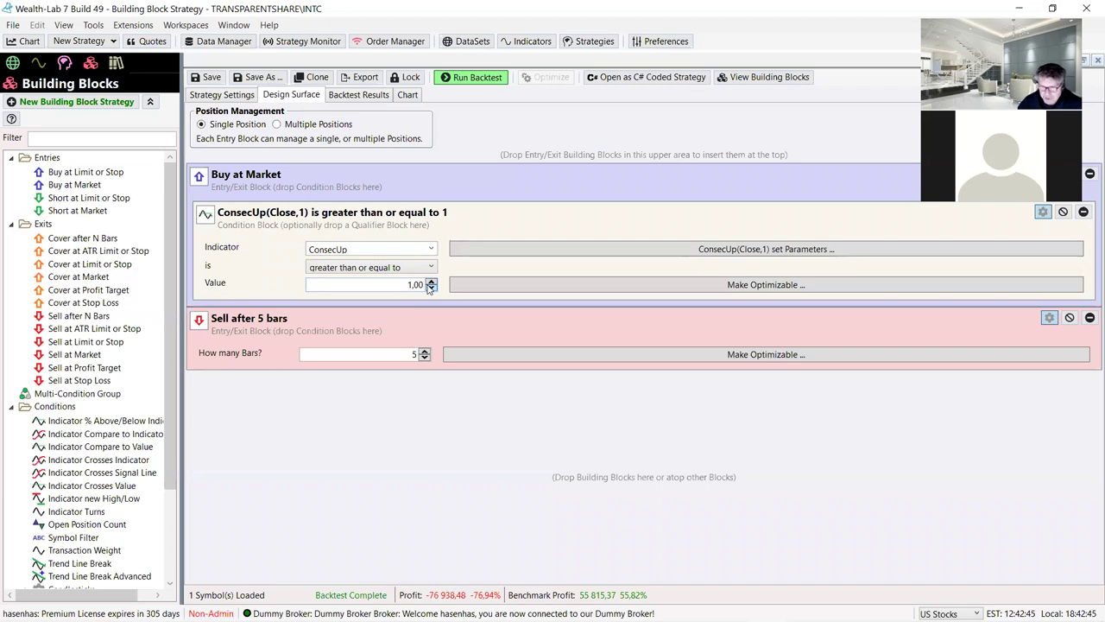
click(372, 97)
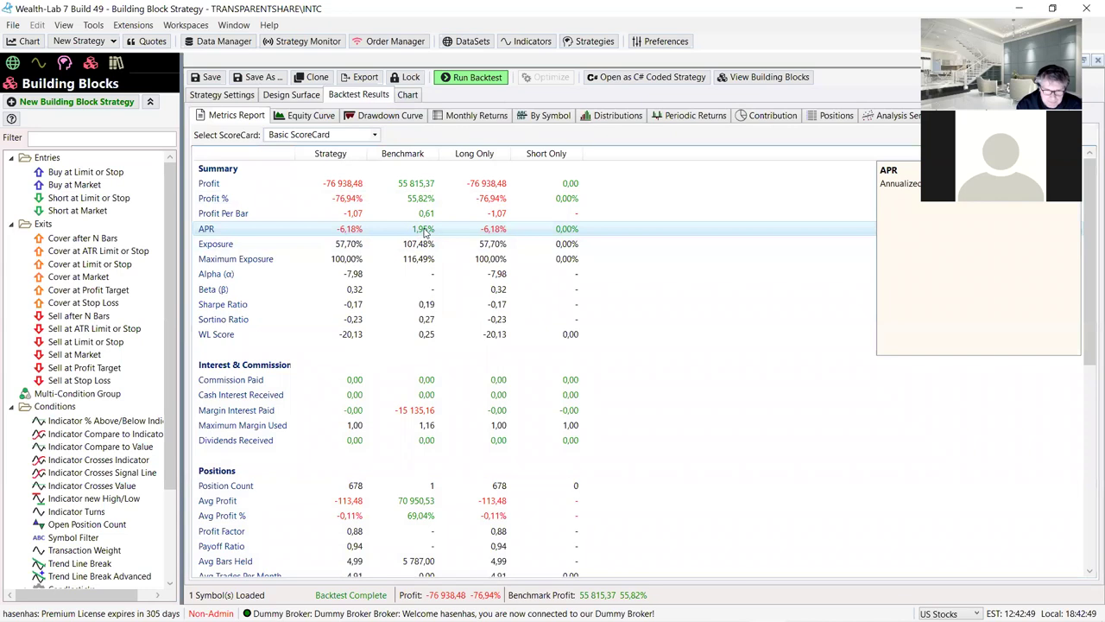
click(229, 95)
click(284, 390)
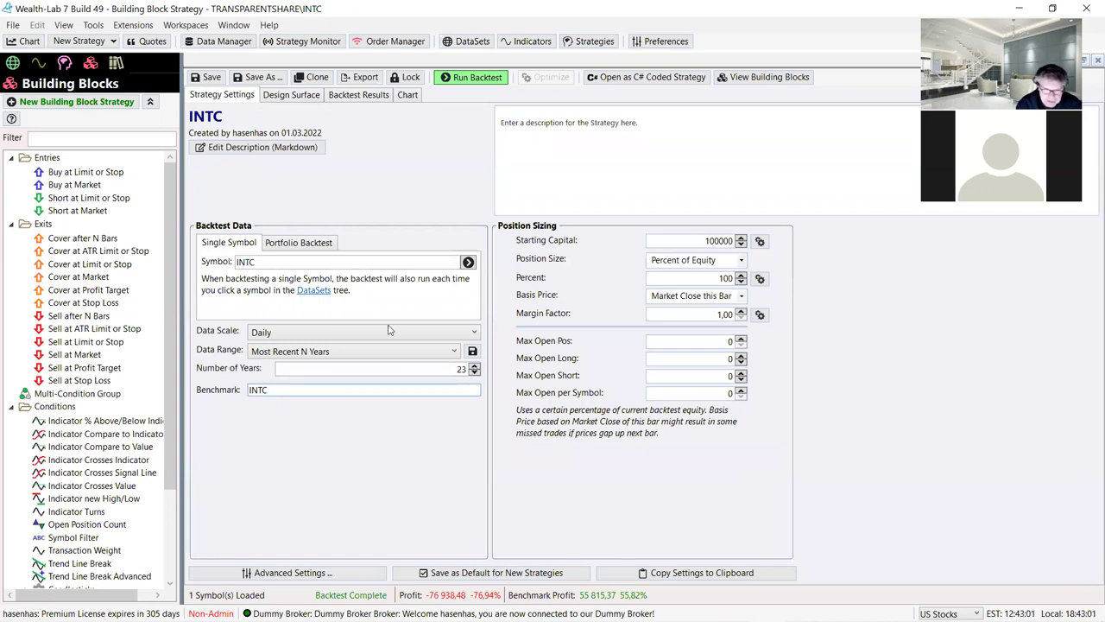
click(299, 95)
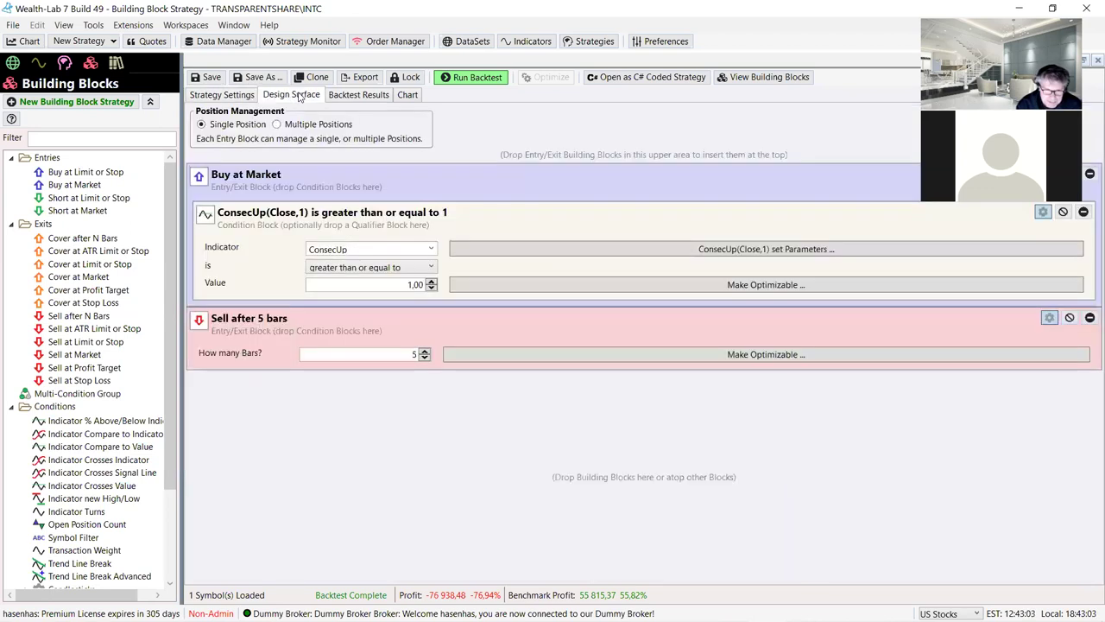
click(345, 95)
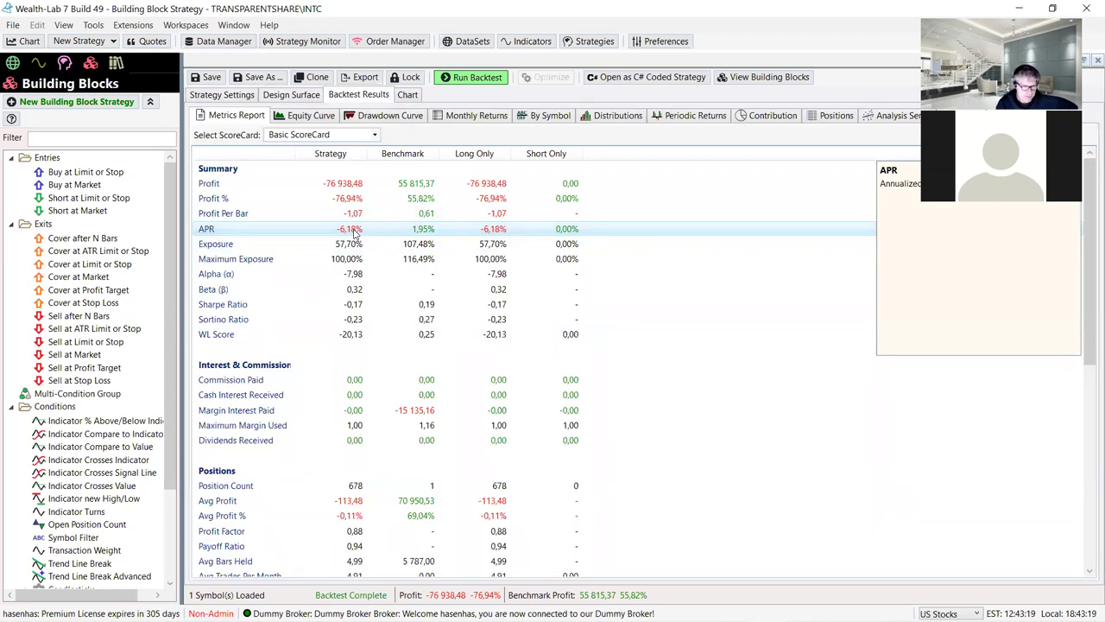
Step: Change the indicator in the Buy at Market condition to ConsecDown
click(306, 97)
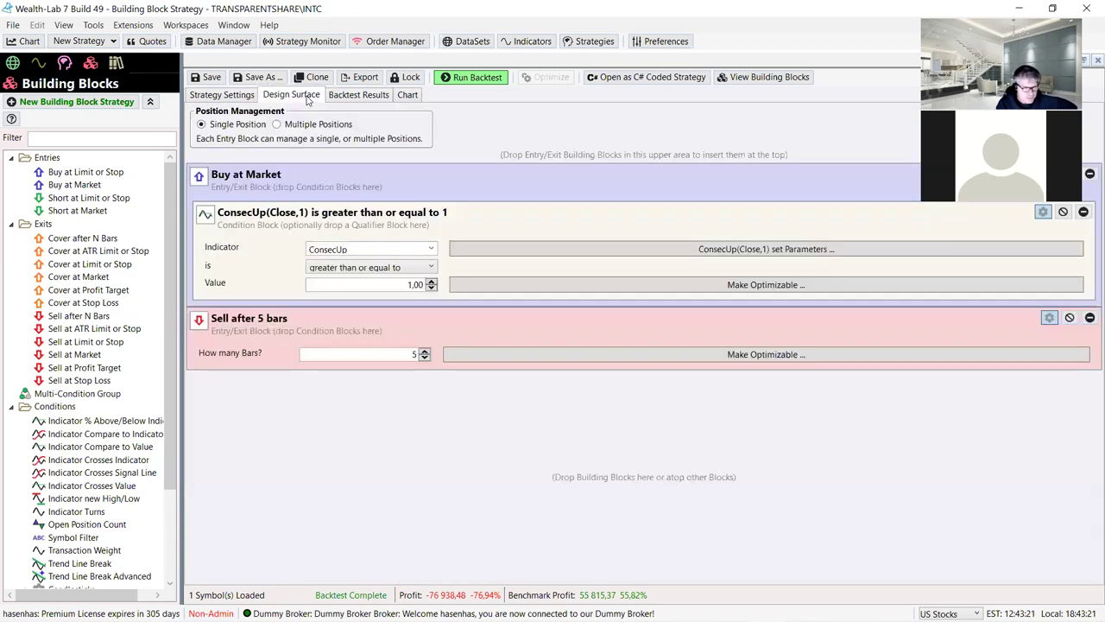
click(431, 248)
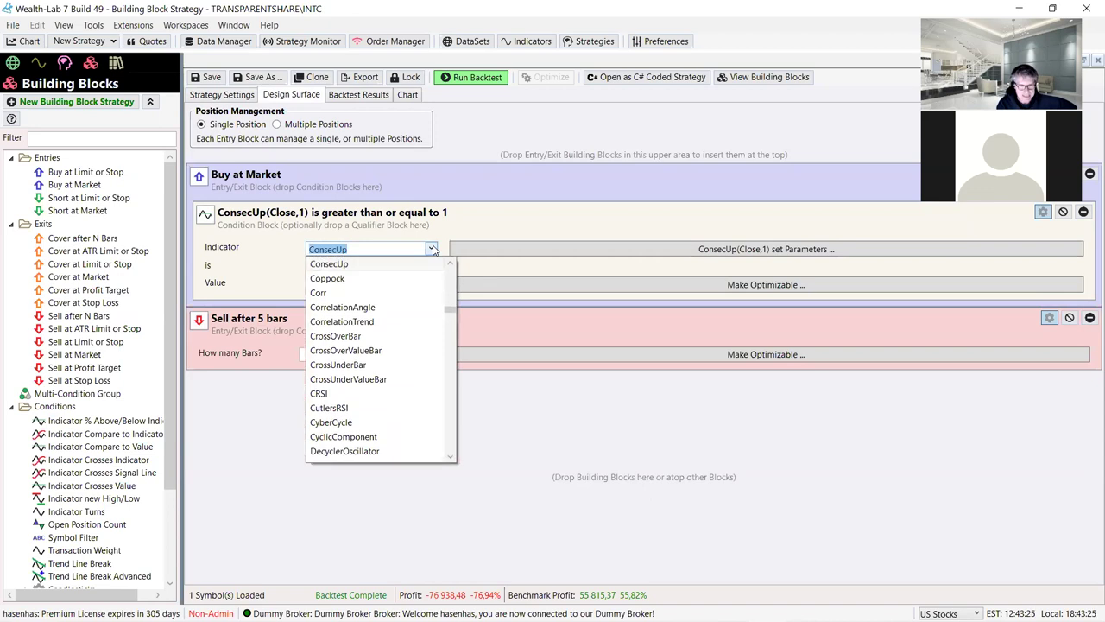
click(449, 263)
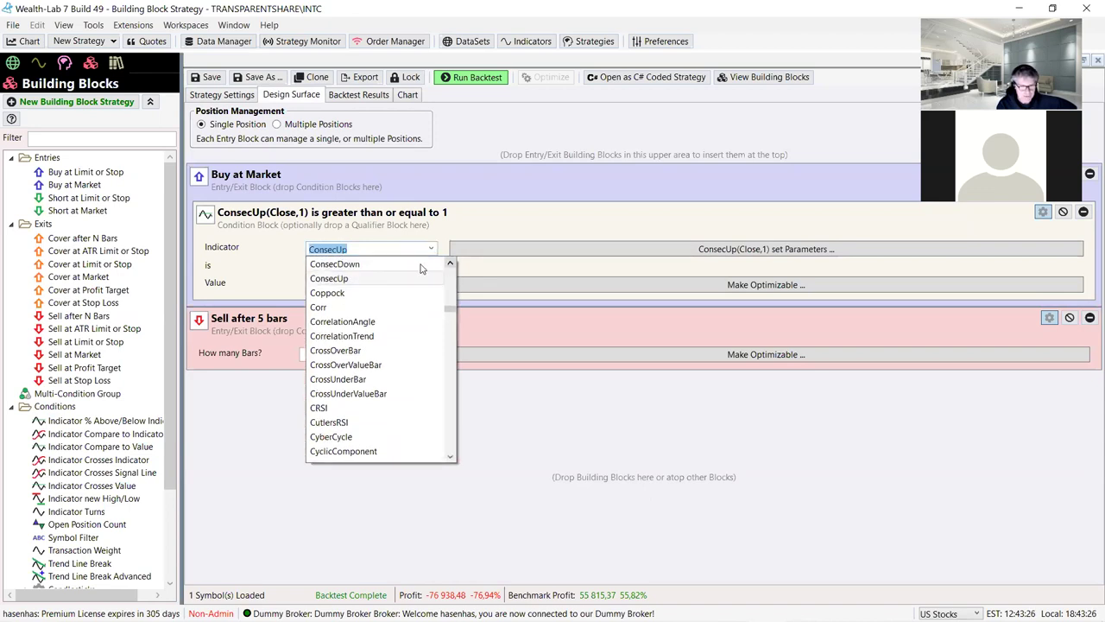
click(364, 270)
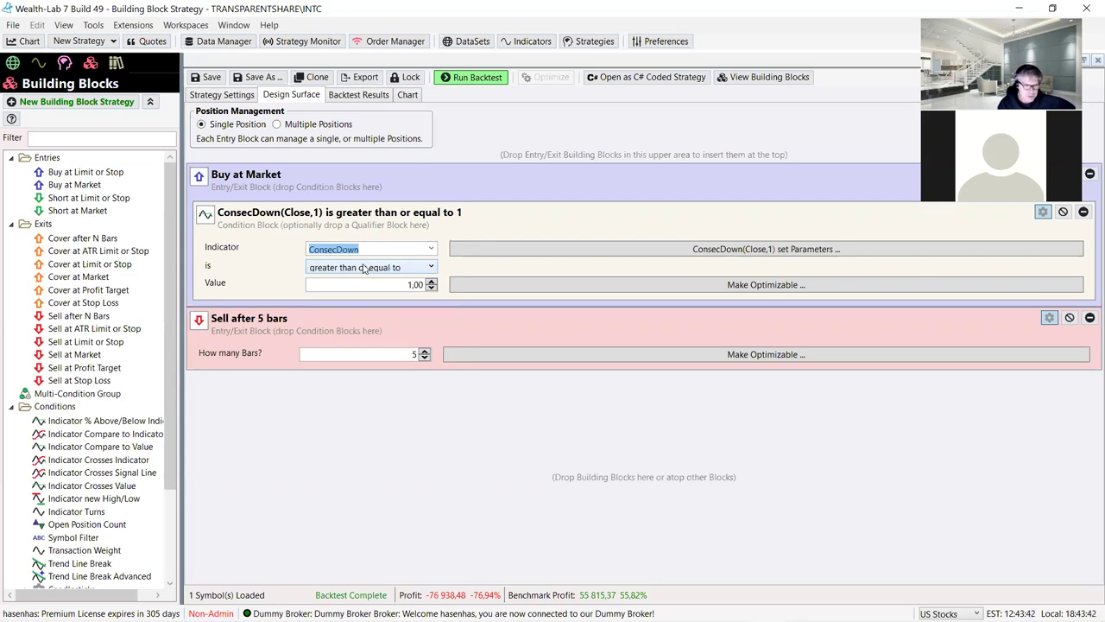
Step: Rerun the backtest with the ConsecDown condition and compare the strategy and benchmark APR in the metrics report
click(361, 96)
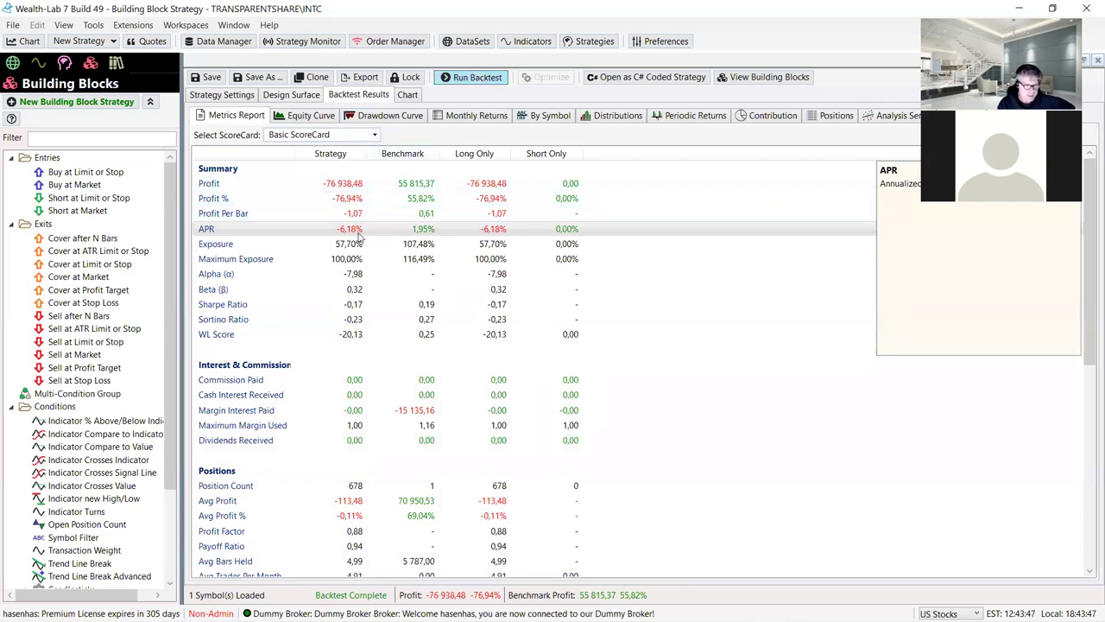
key(F5)
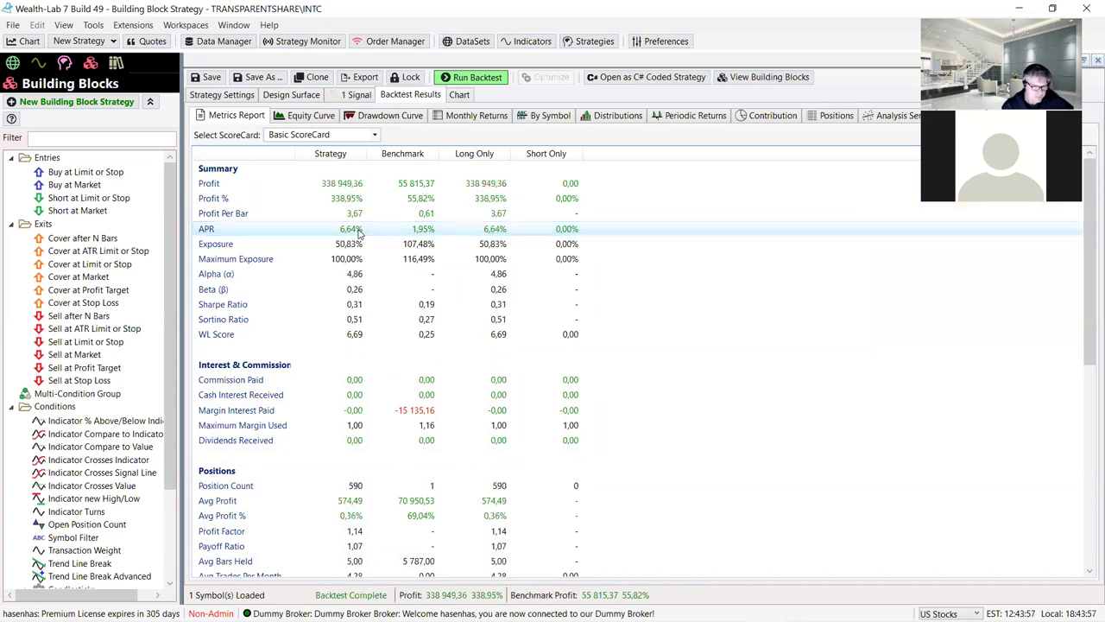
mouse_move(390, 231)
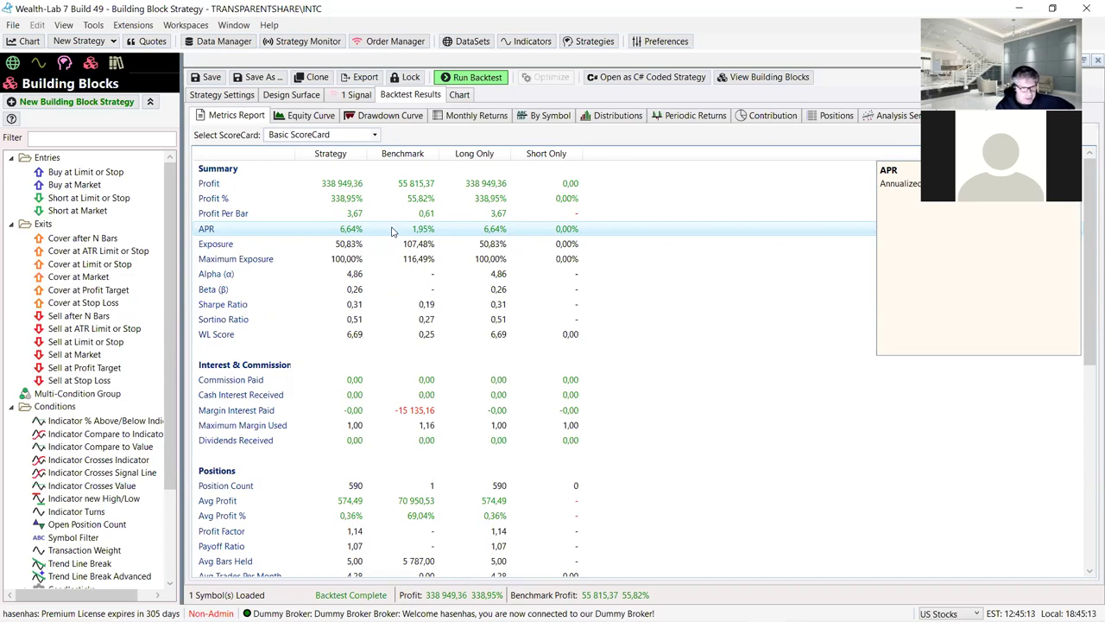
Step: Set both the backtest symbol and the benchmark to PG in the strategy settings
click(224, 95)
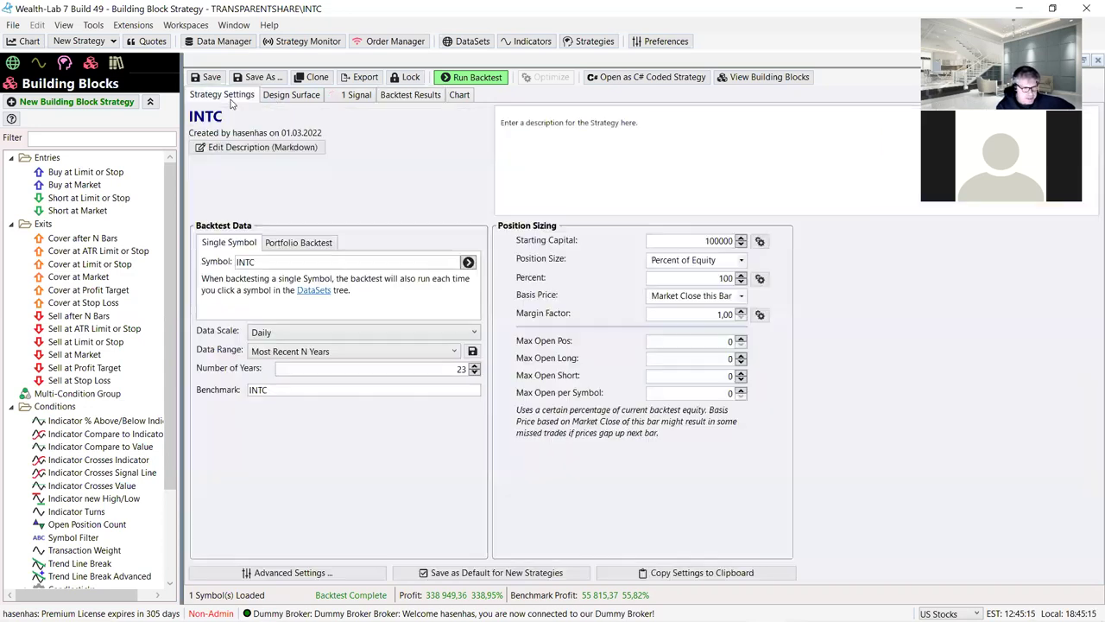
drag(270, 260, 208, 266)
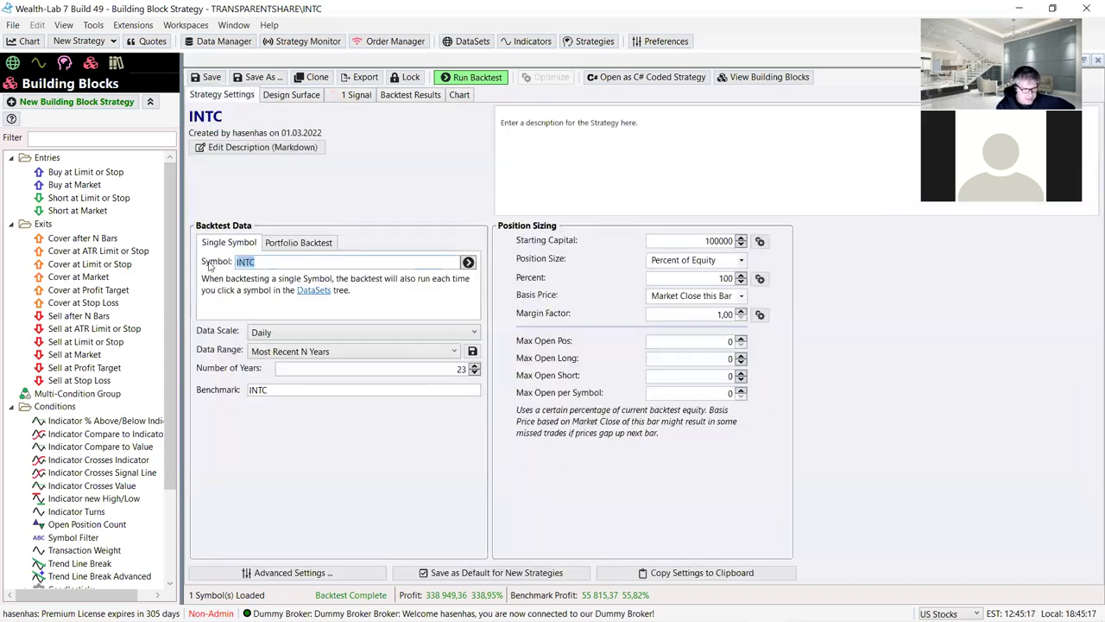
text(pg)
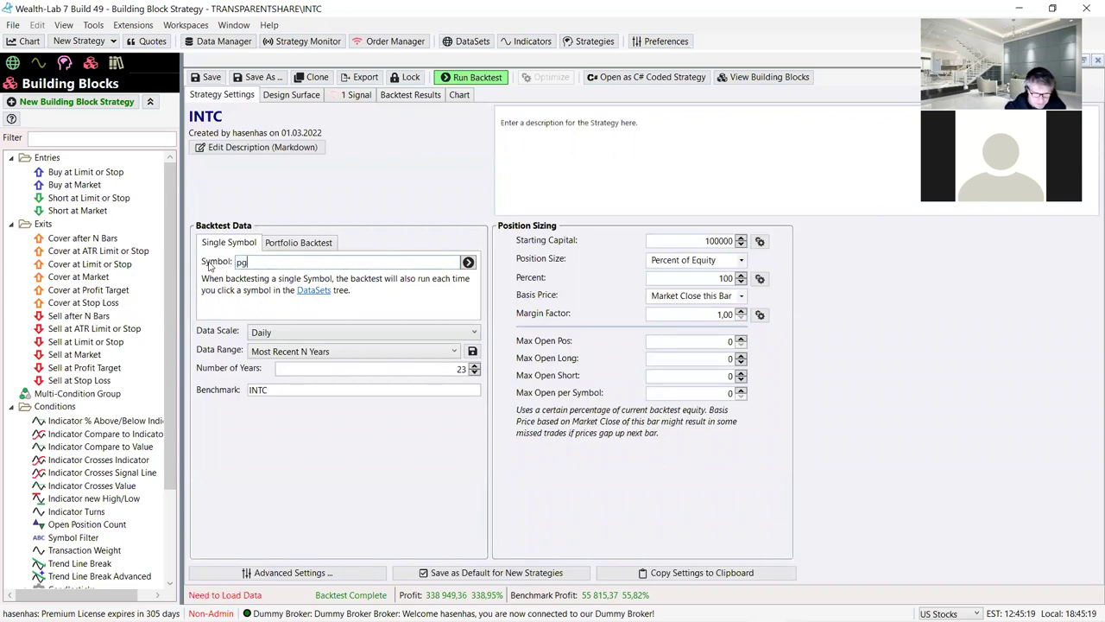
drag(277, 390, 205, 389)
text(PG)
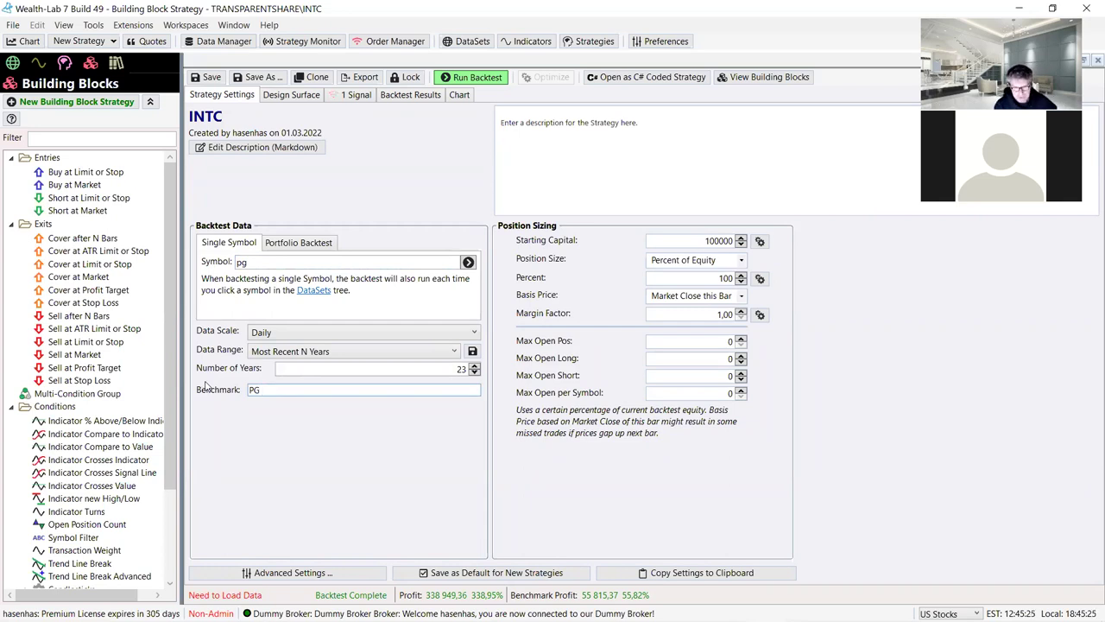
Step: Switch the Buy at Market condition's indicator to ConsecUp
click(280, 96)
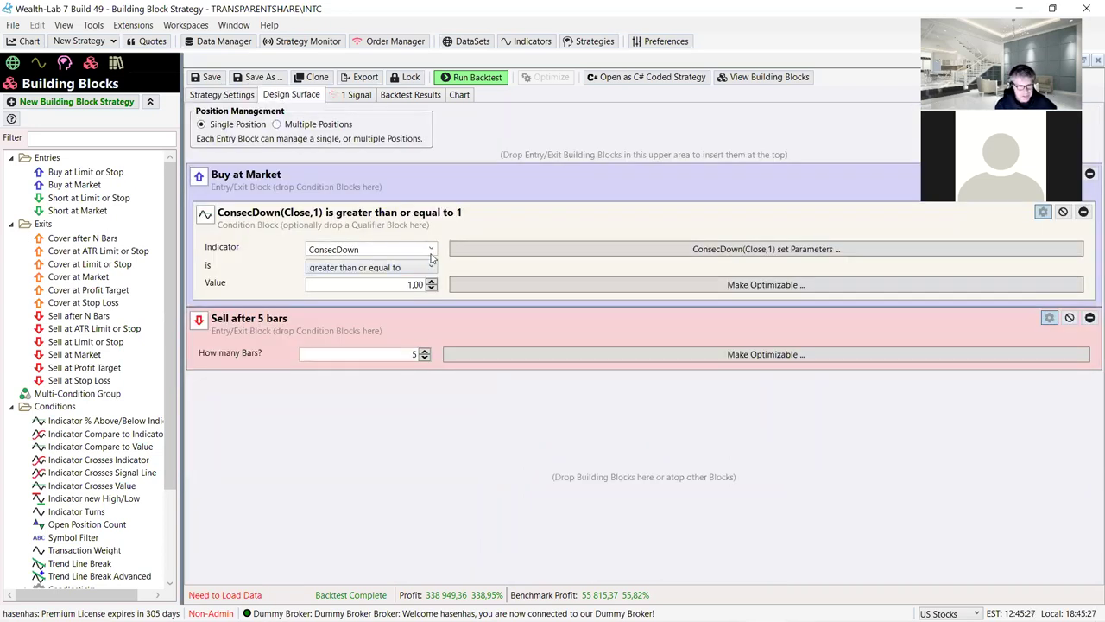
click(431, 250)
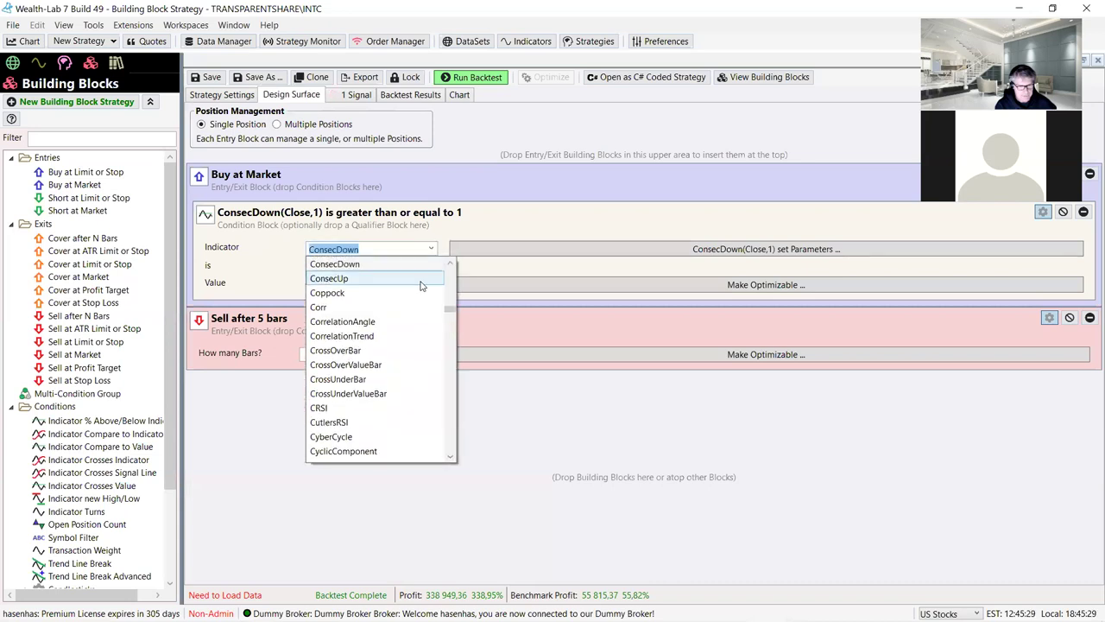
click(420, 281)
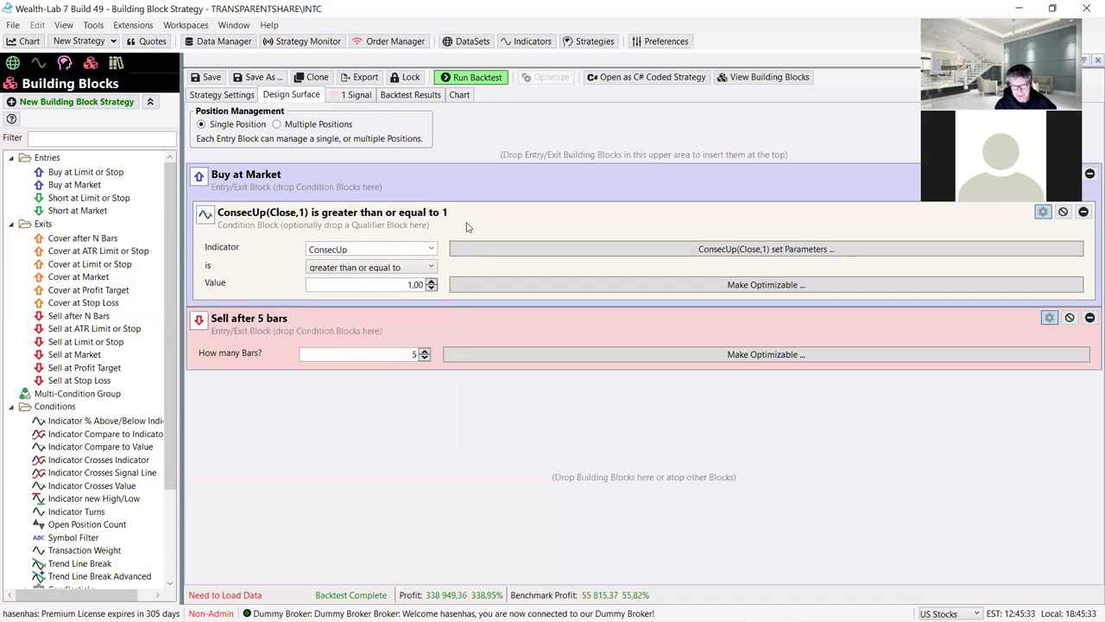
Step: Run the backtest for PG with the ConsecUp condition and compare the strategy and benchmark APR
click(464, 78)
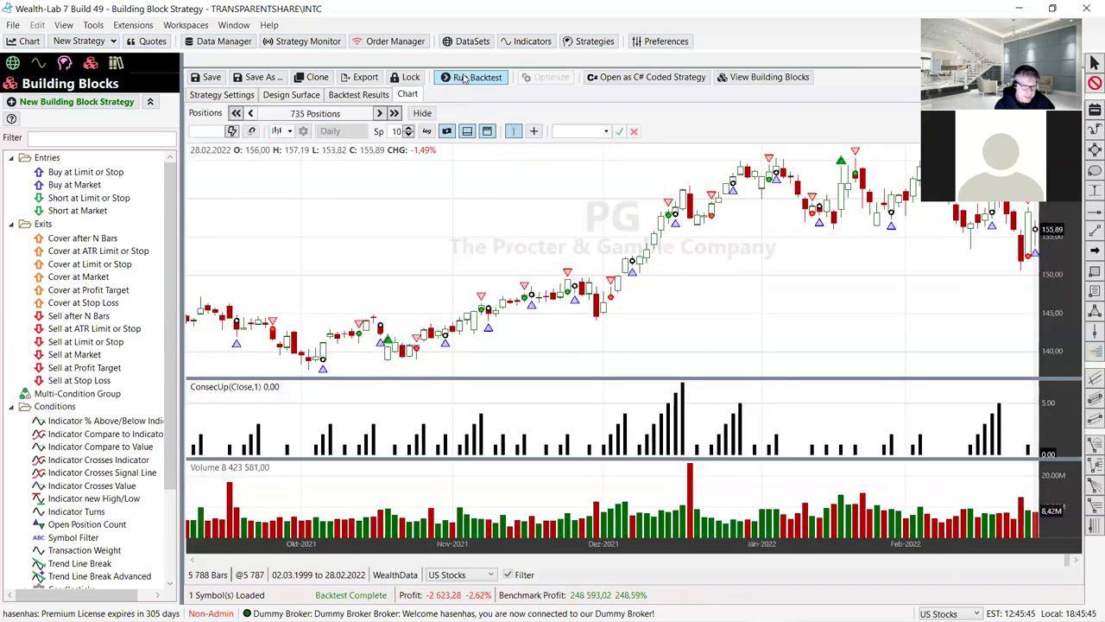
click(370, 95)
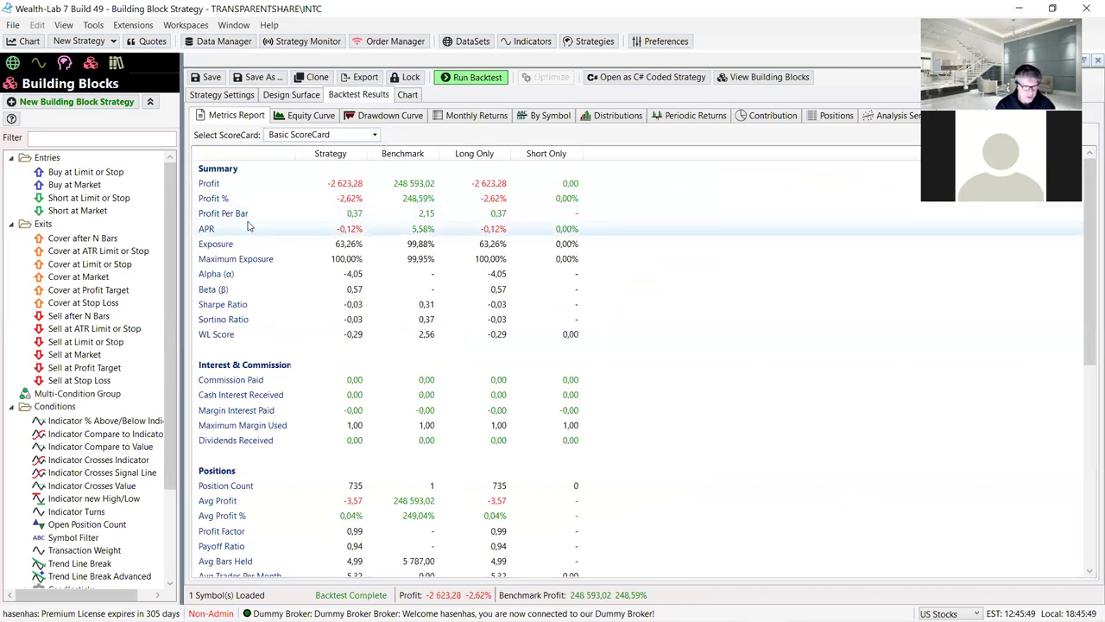
mouse_move(245, 229)
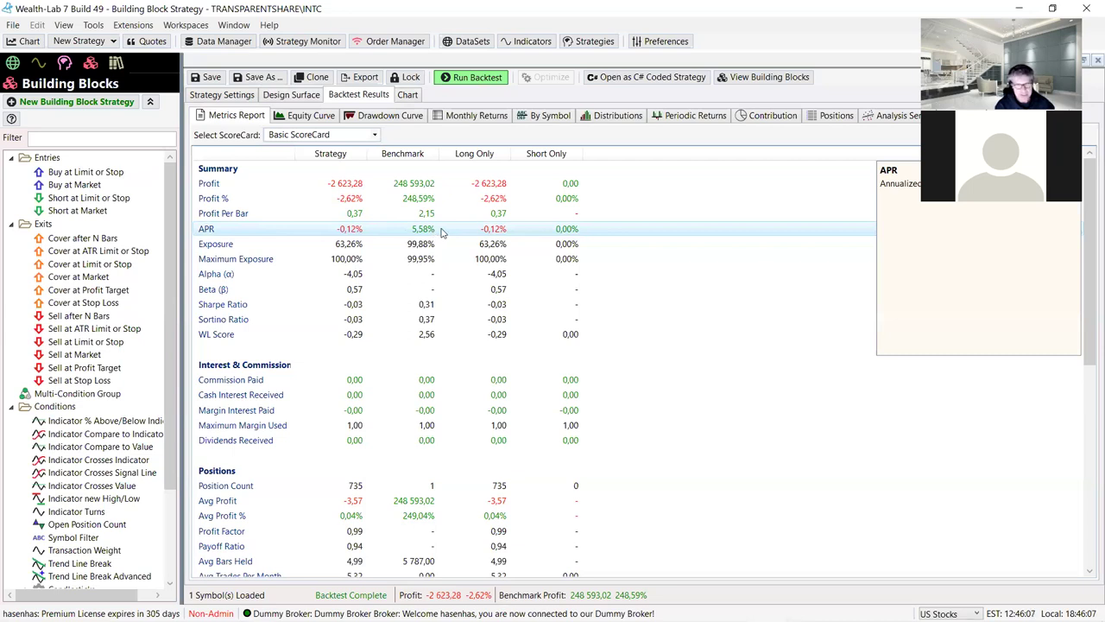
click(381, 231)
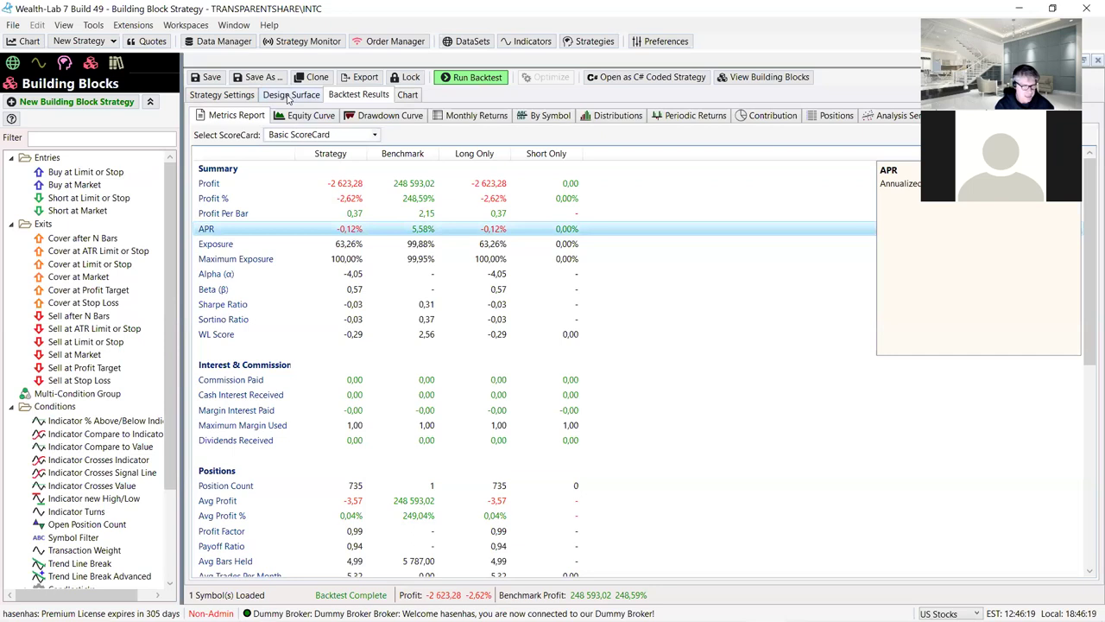
Step: Switch the Buy at Market condition's indicator from ConsecUp to ConsecDown
click(289, 97)
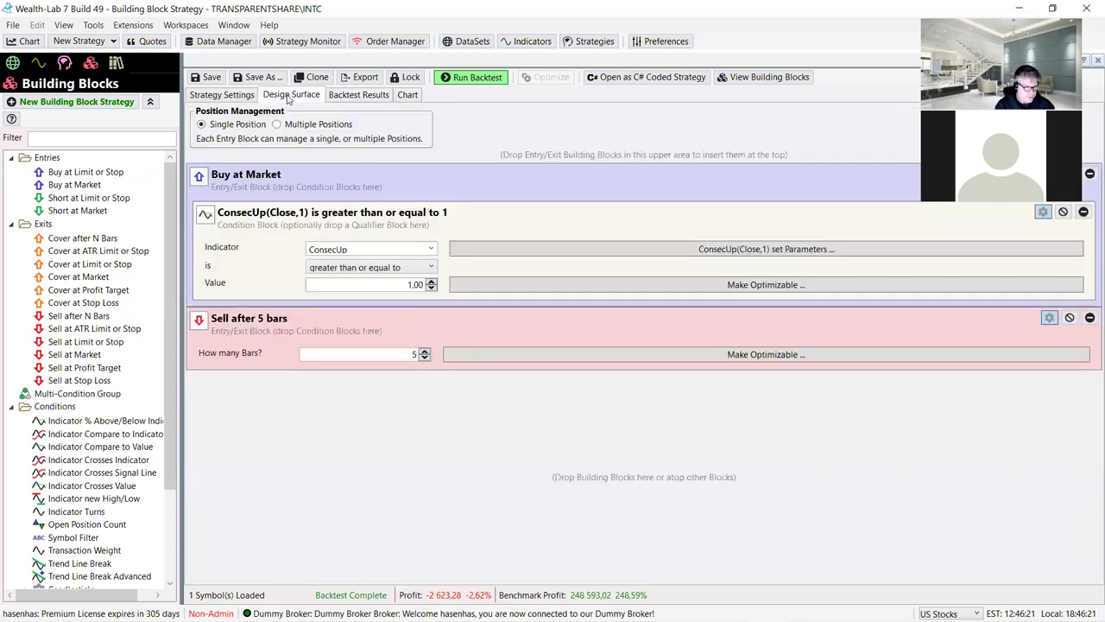
click(432, 249)
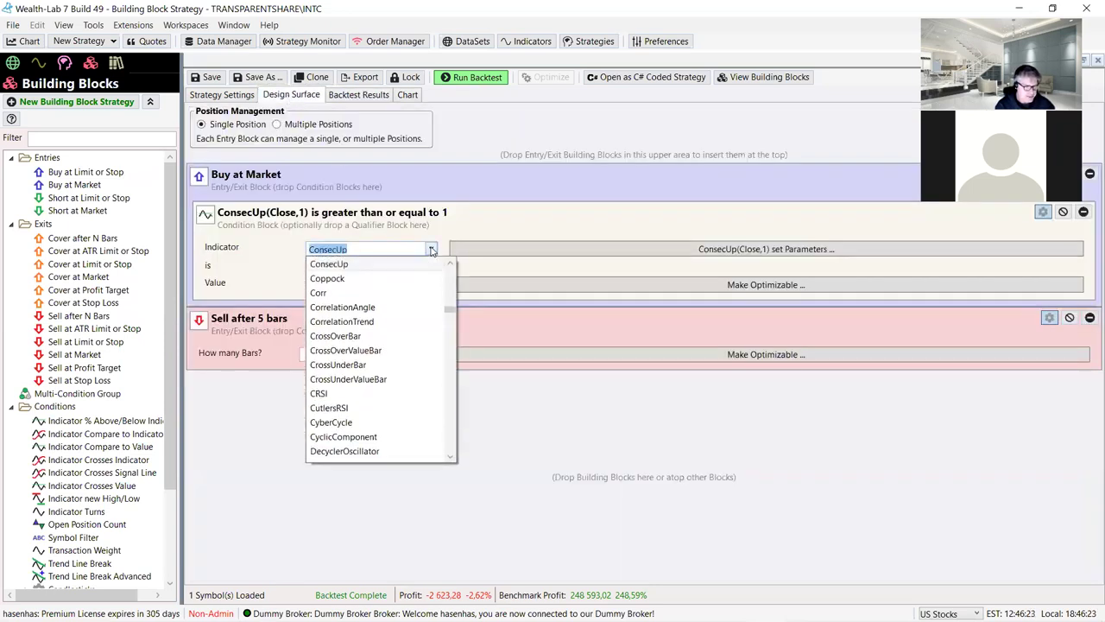
click(451, 263)
click(385, 268)
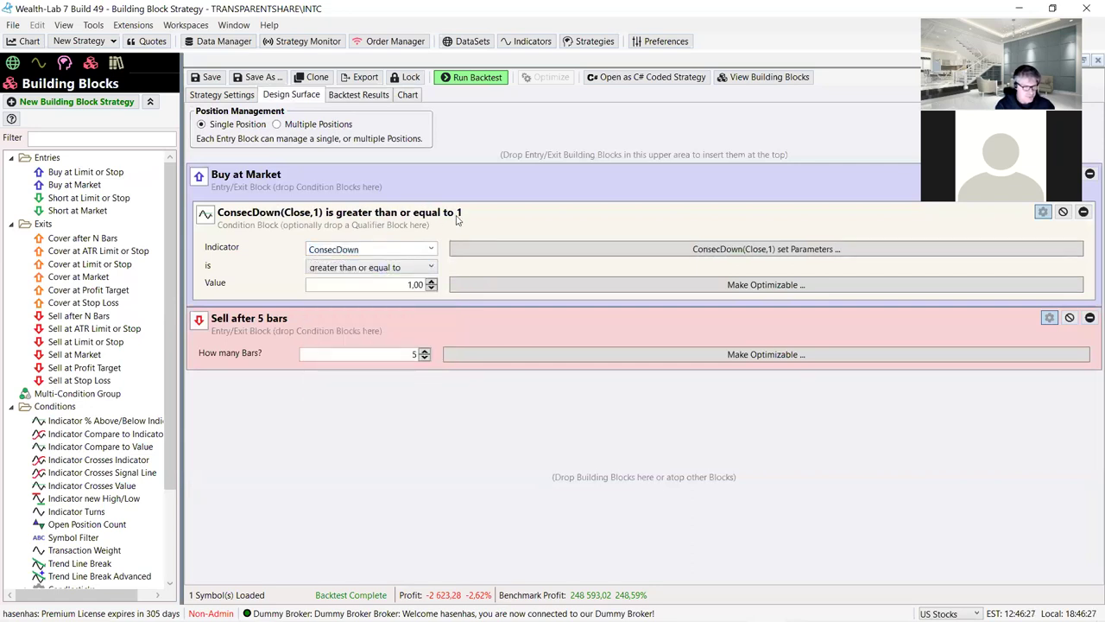
Step: Run the backtest for PG with the ConsecDown condition and compare the strategy and benchmark APR
click(371, 97)
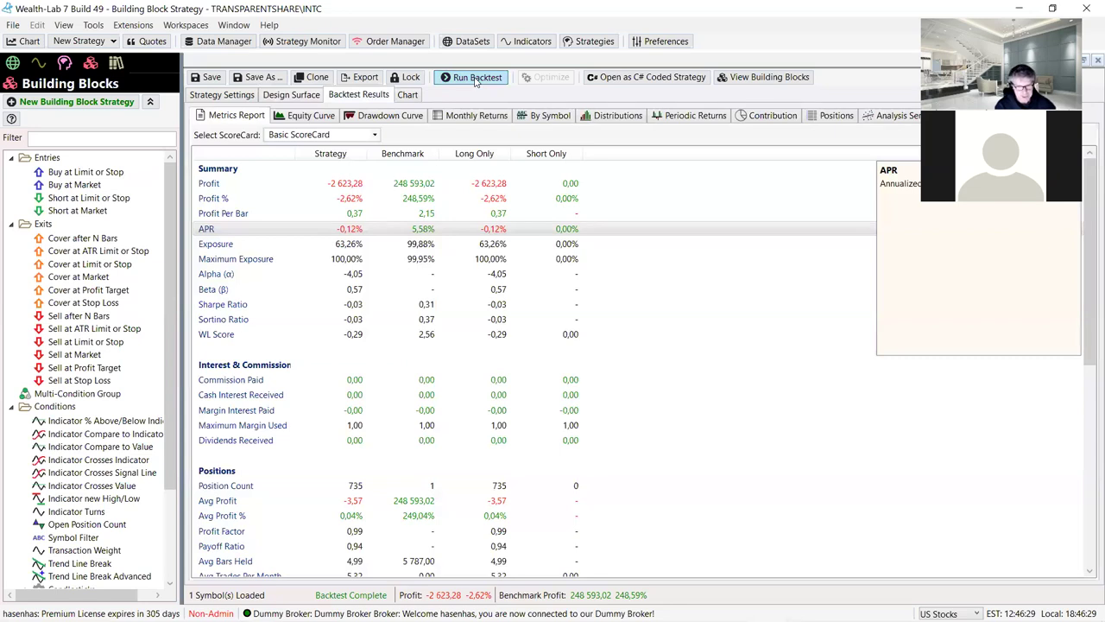
click(474, 78)
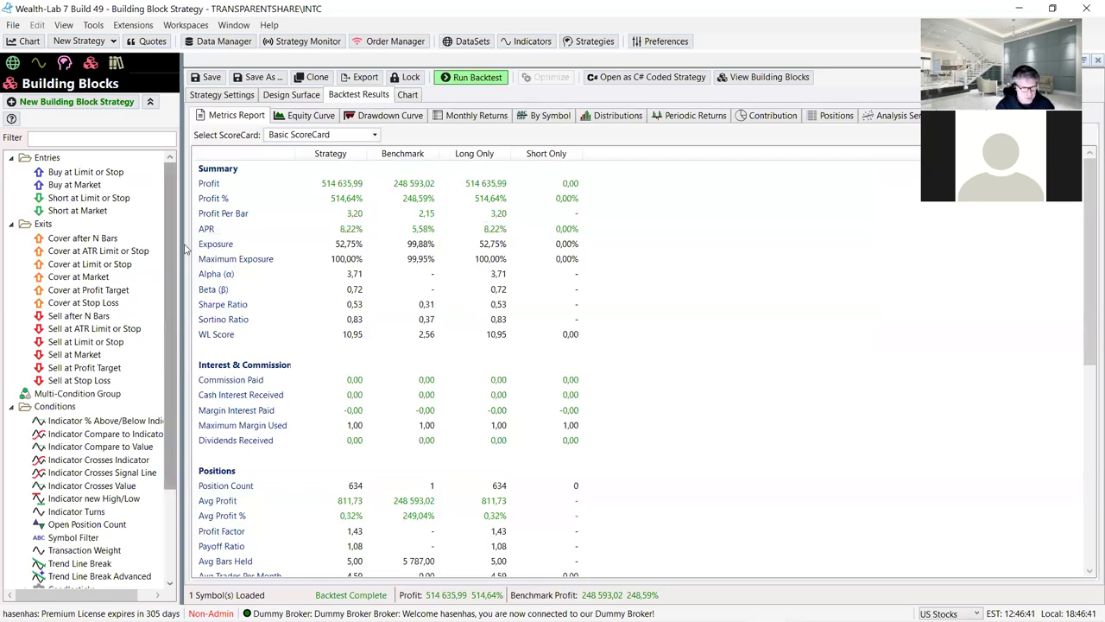
click(208, 235)
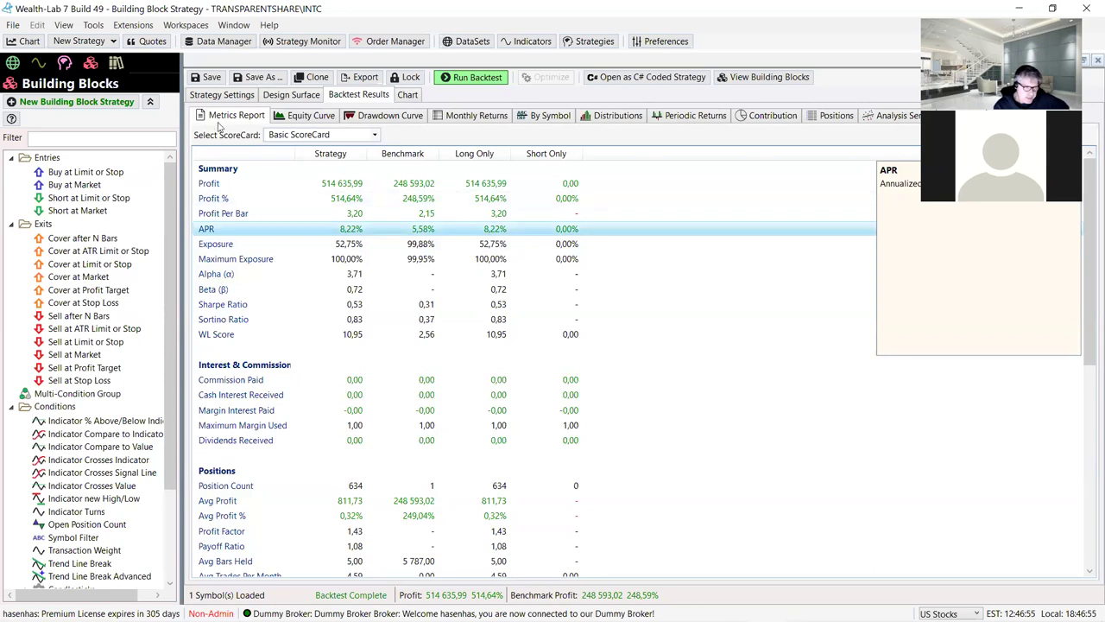
click(288, 96)
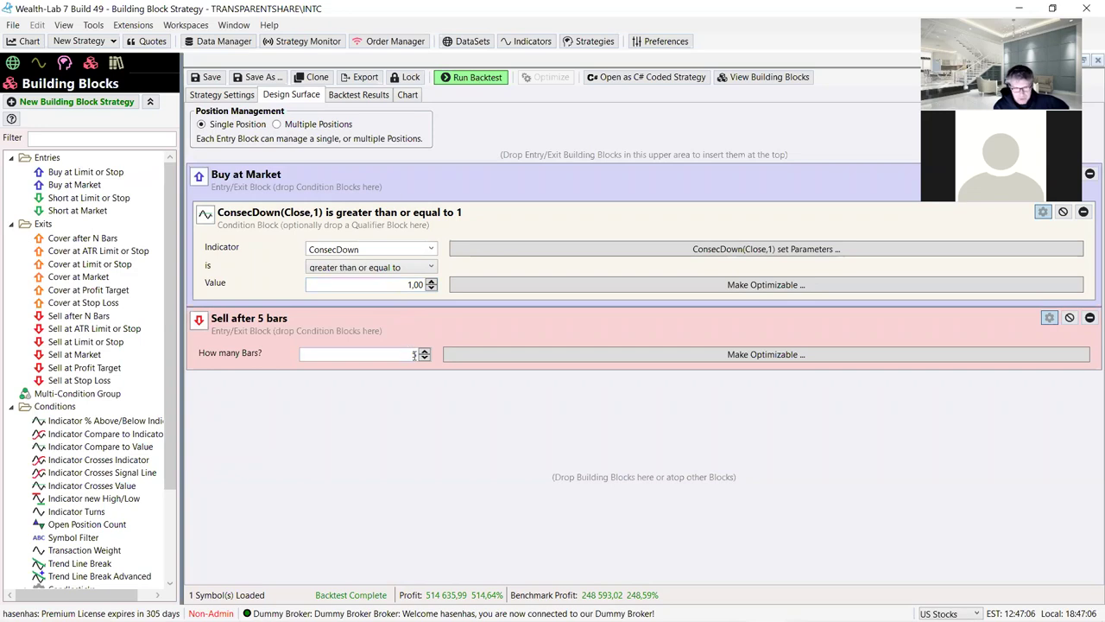
click(358, 95)
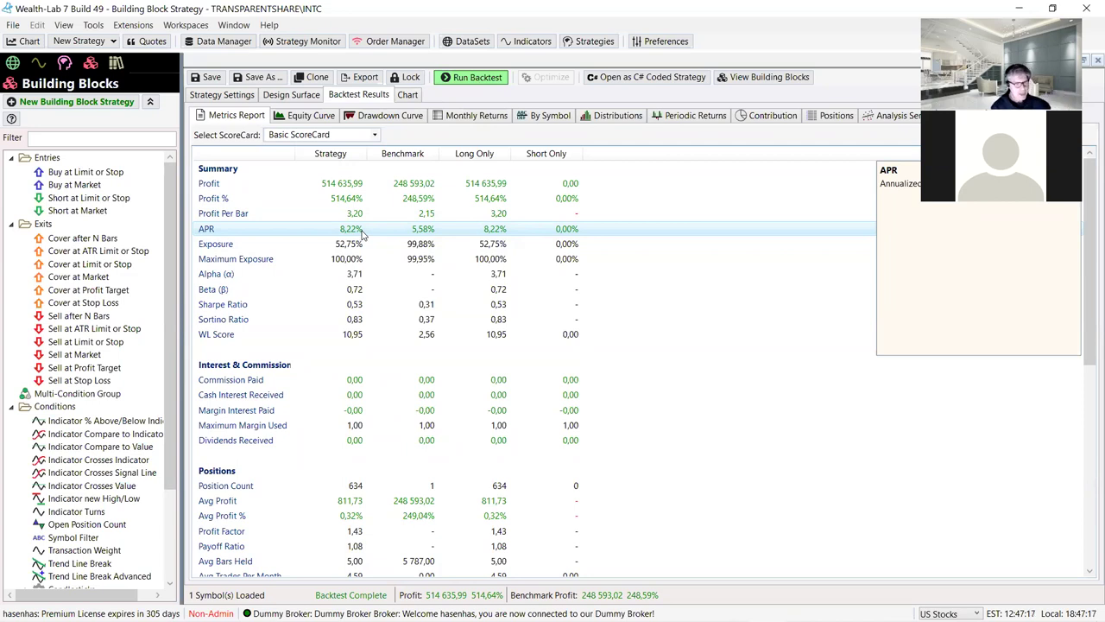
click(242, 384)
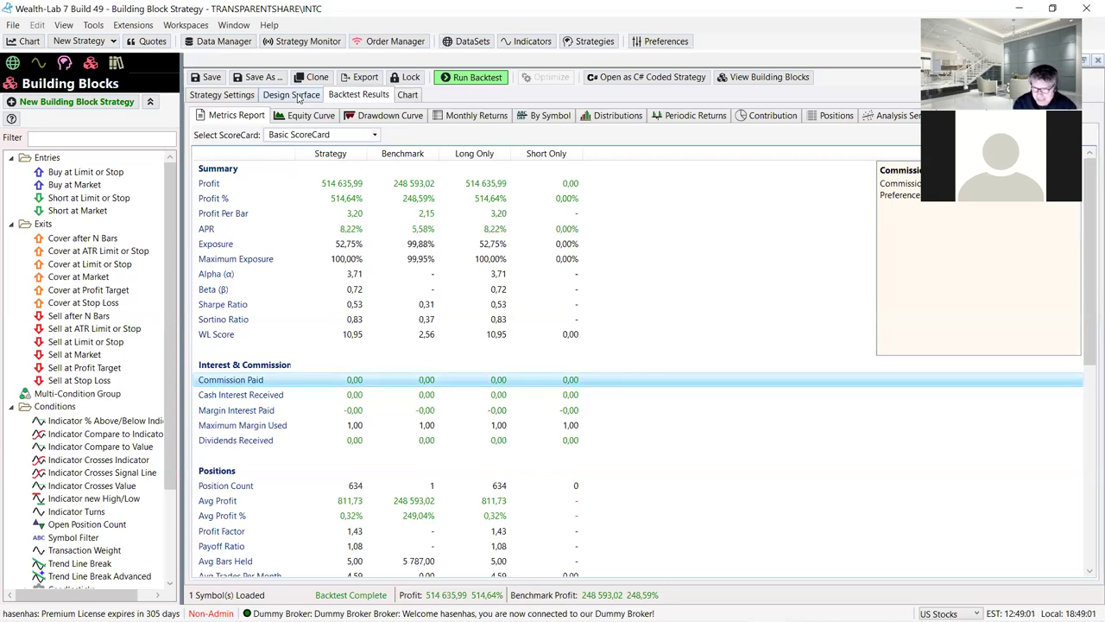
click(262, 233)
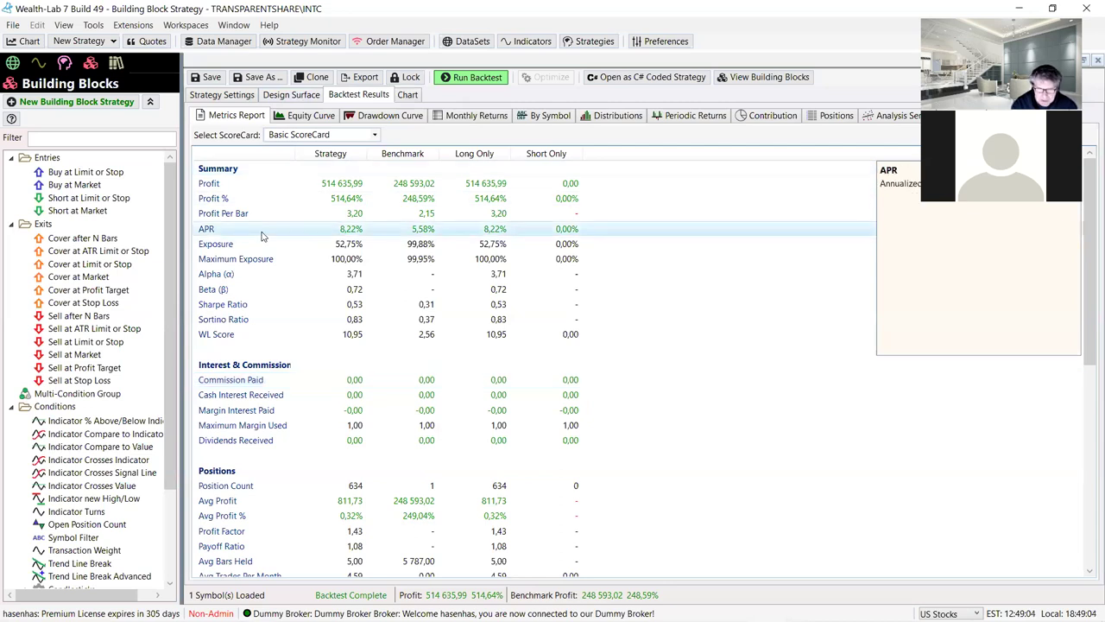
Step: Make the sell exit's number of bars optimizable from 1 to 25 in increments of 1
click(292, 95)
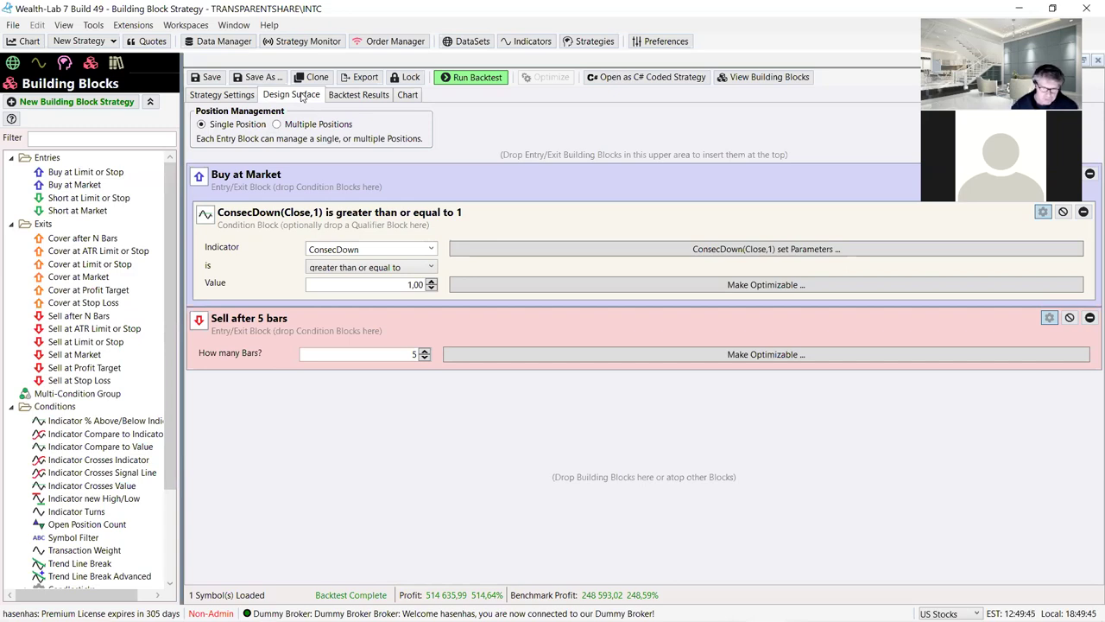
click(755, 355)
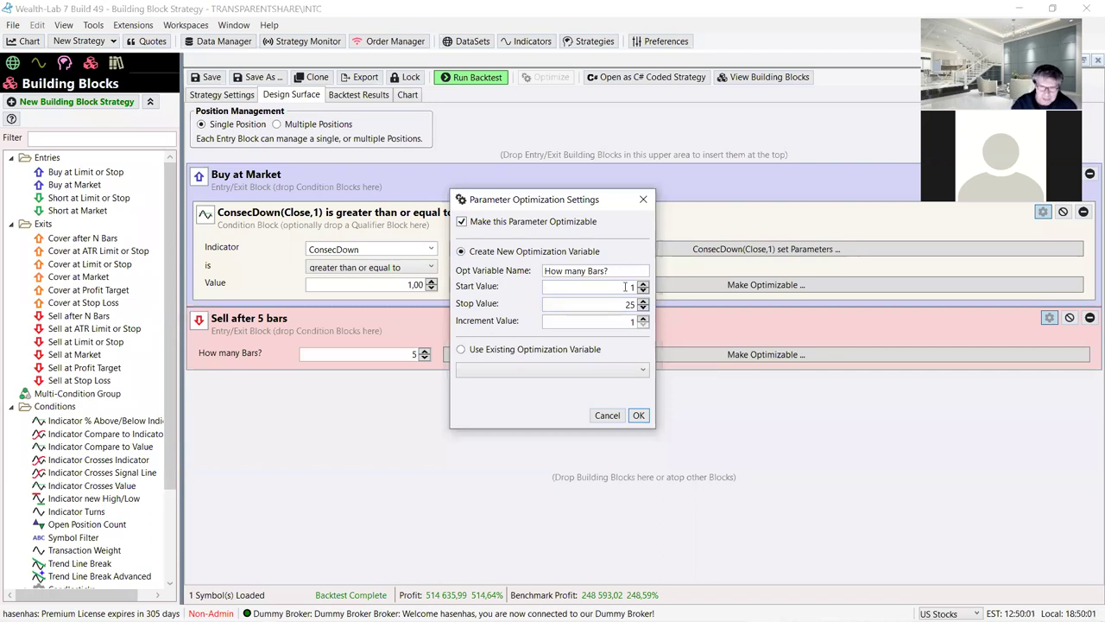
double_click(625, 285)
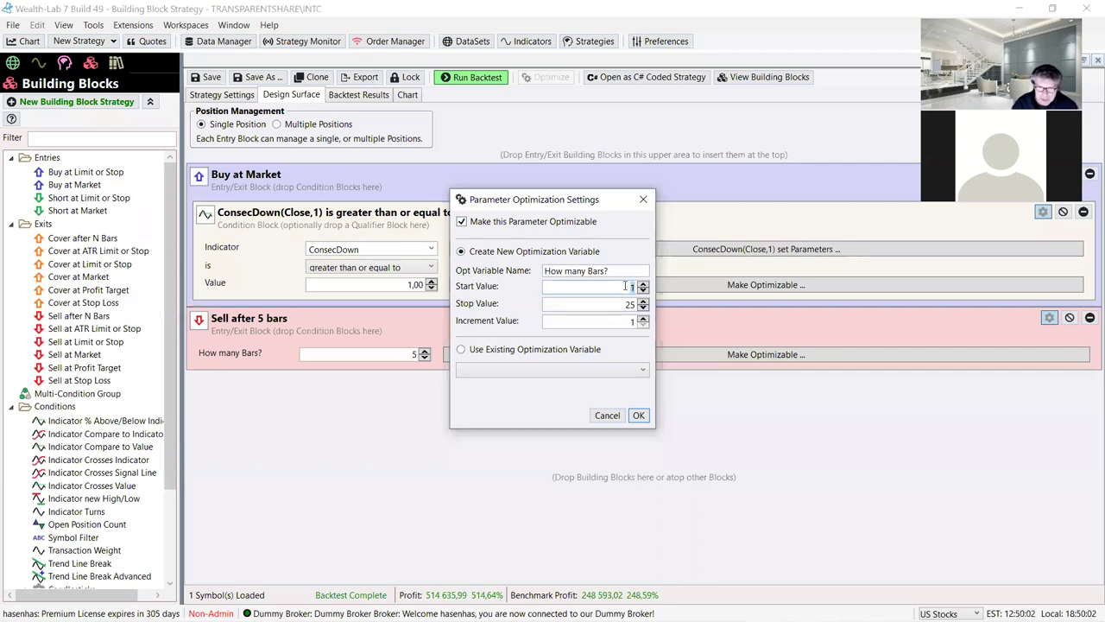
double_click(624, 302)
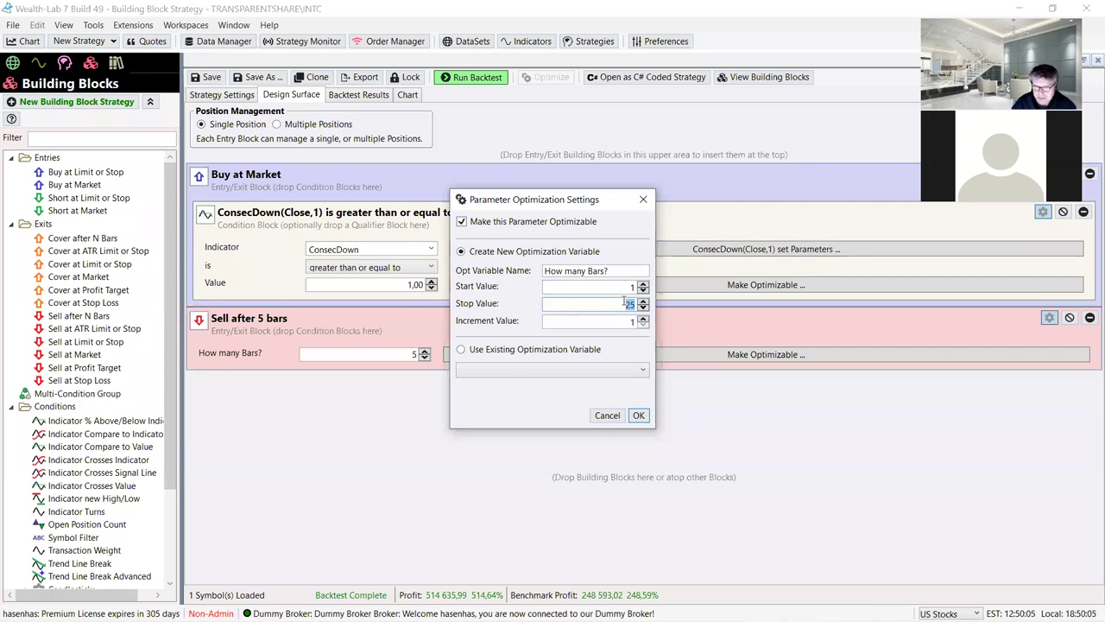
double_click(619, 320)
click(639, 416)
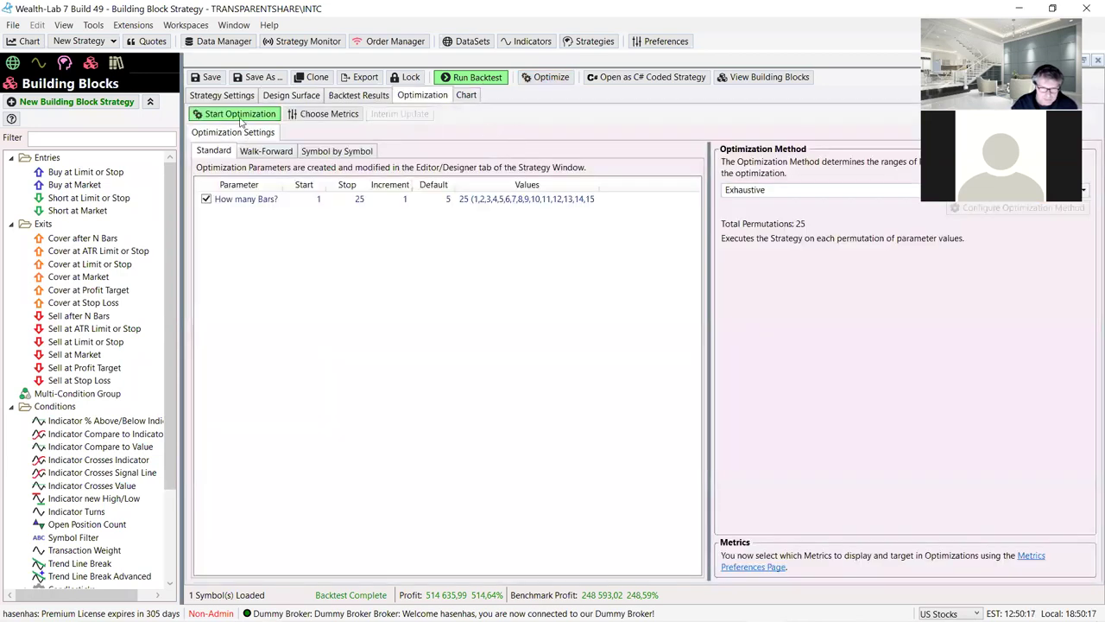
Step: Run the exhaustive optimization of the holding period and sort the results by APR in descending order
click(240, 115)
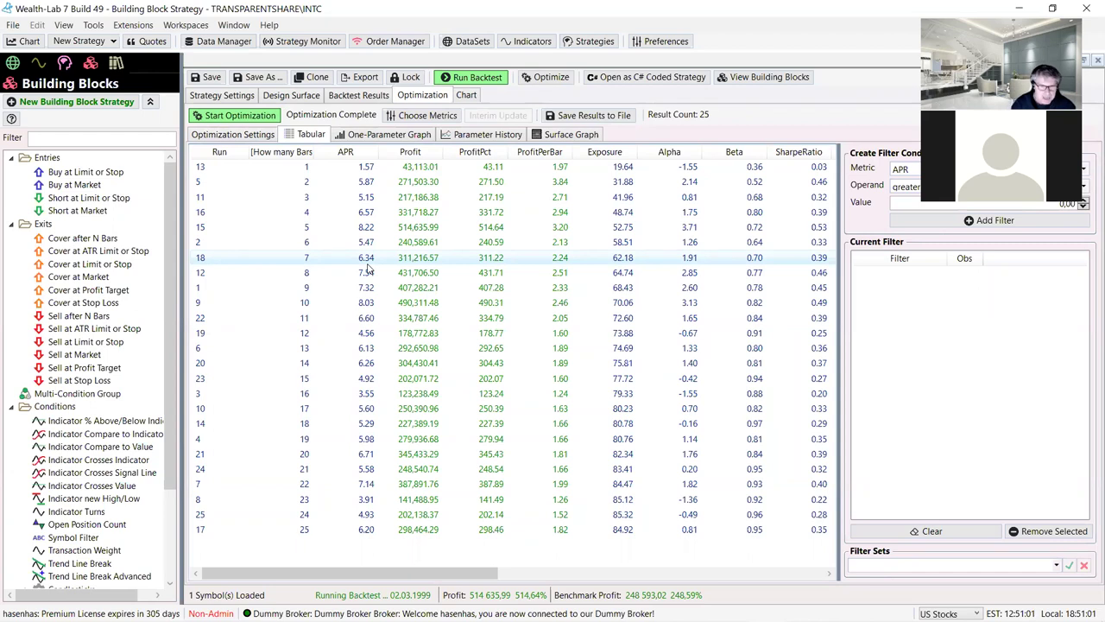
click(350, 152)
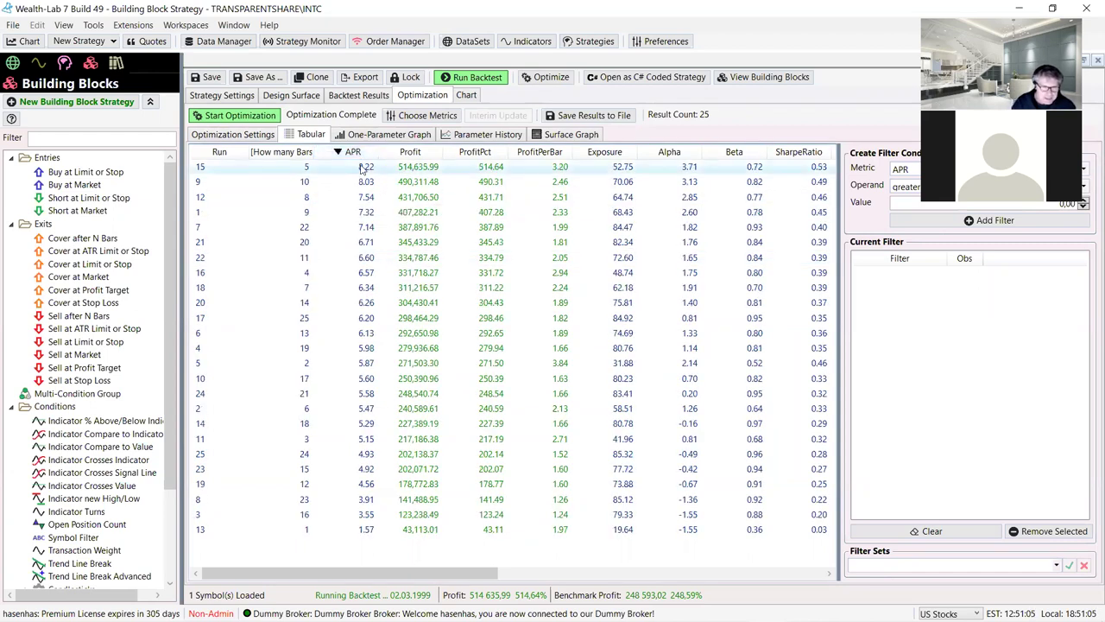
Step: Compare the best, middle and worst holding periods by APR in the optimization results
click(247, 169)
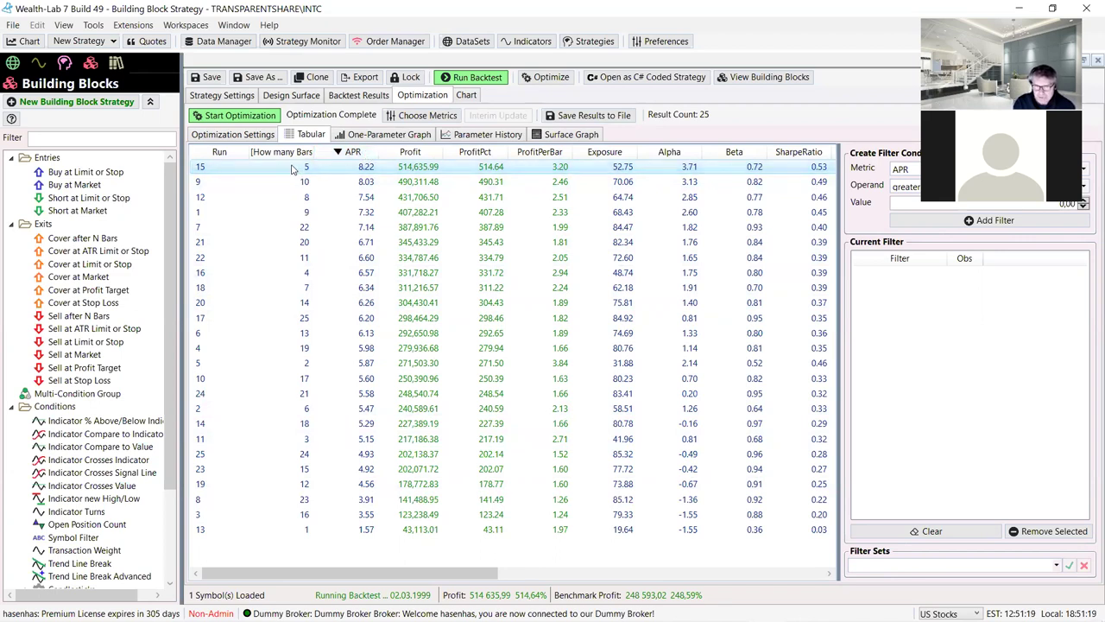
click(366, 171)
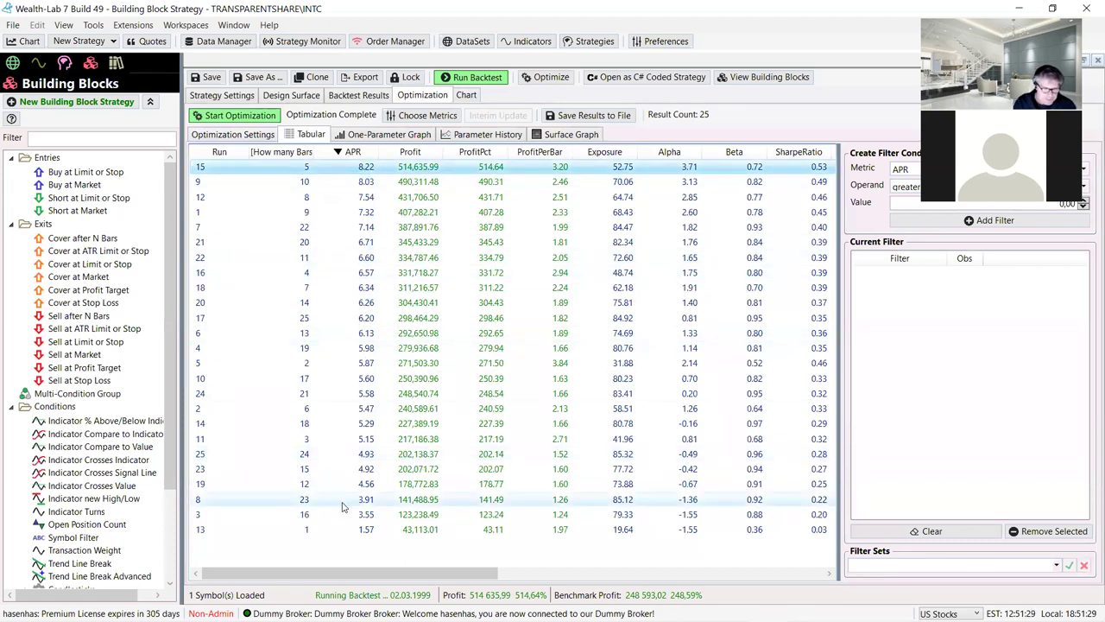
click(314, 530)
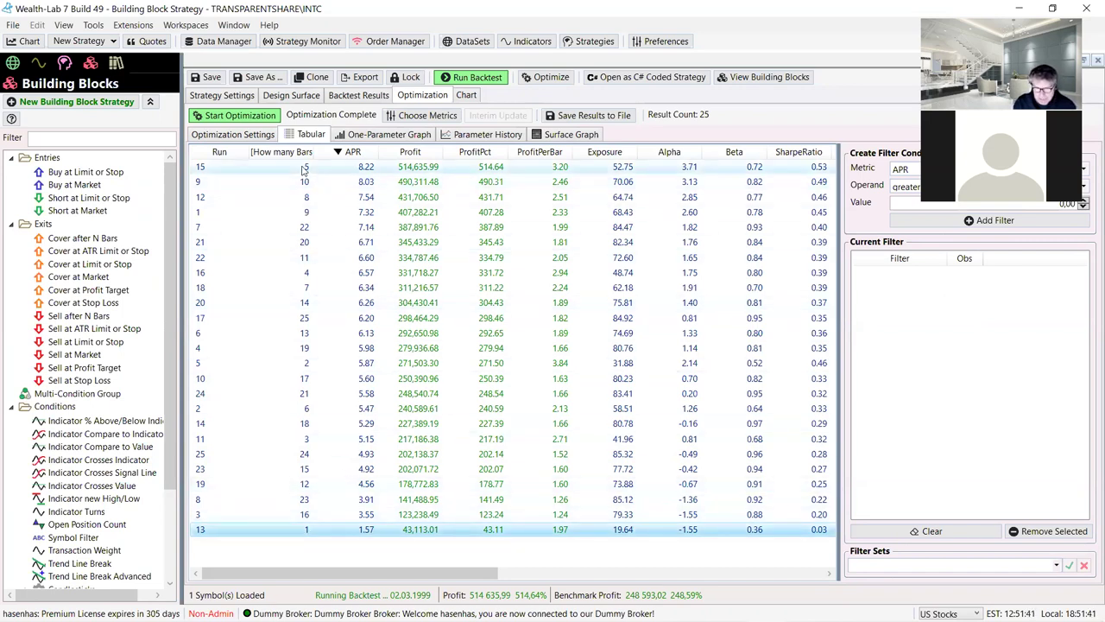
click(286, 230)
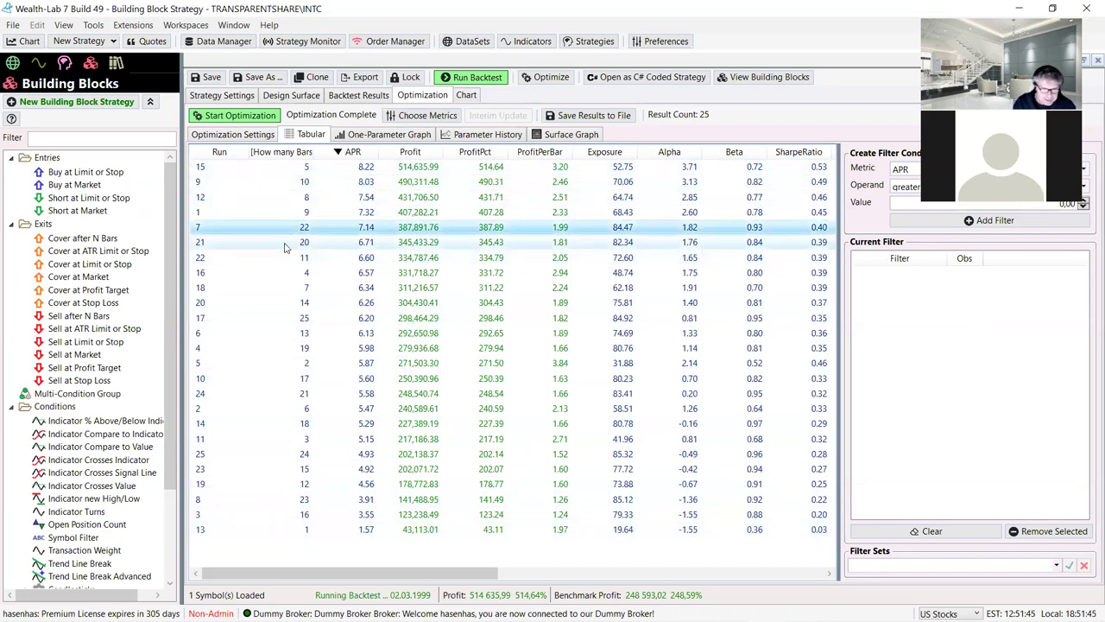
click(284, 244)
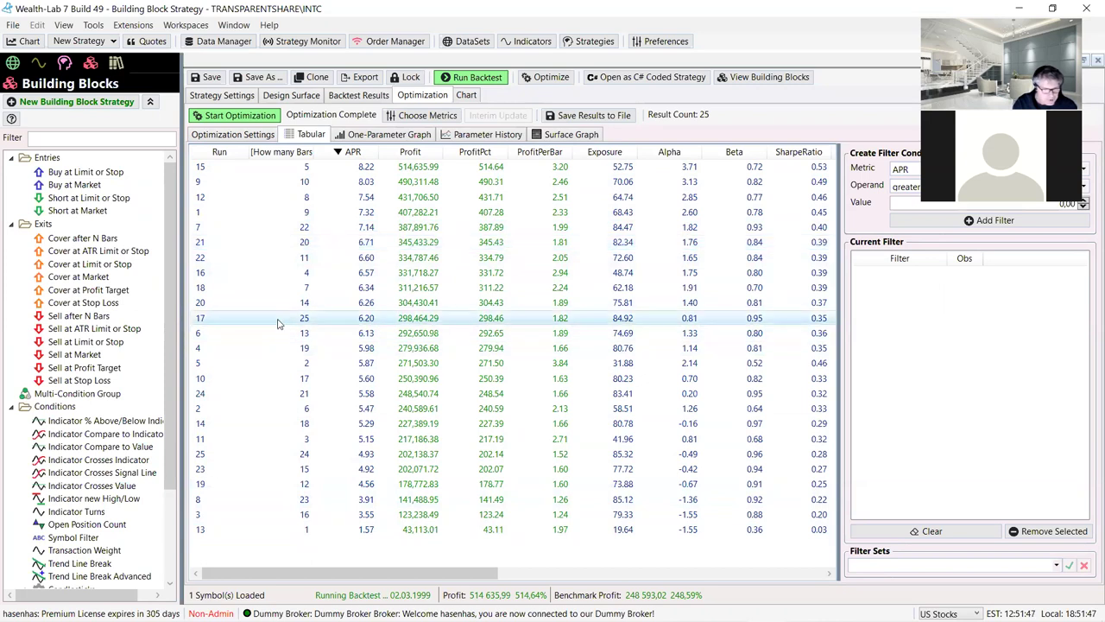
click(304, 325)
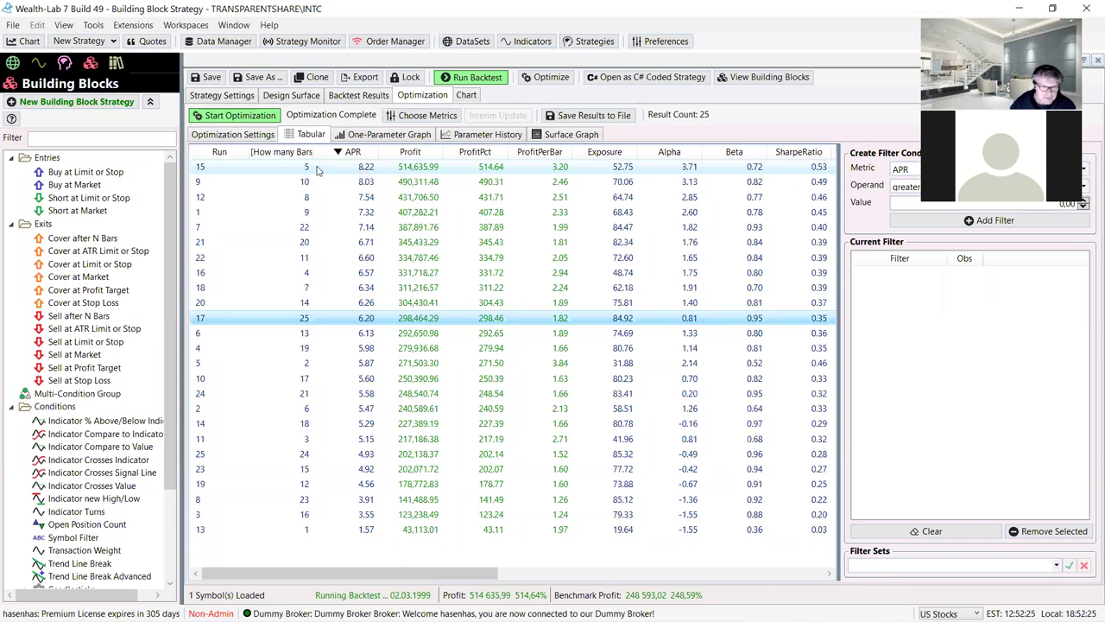
click(322, 167)
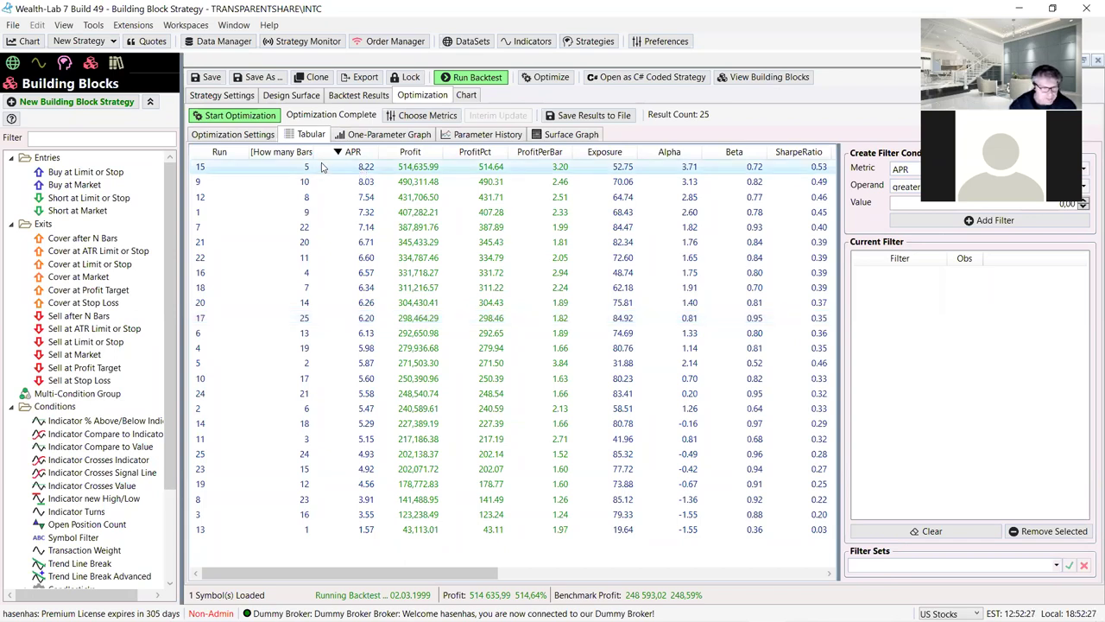
Step: Add a Sell at Stop Loss exit block below the Sell after 5 bars block
click(292, 95)
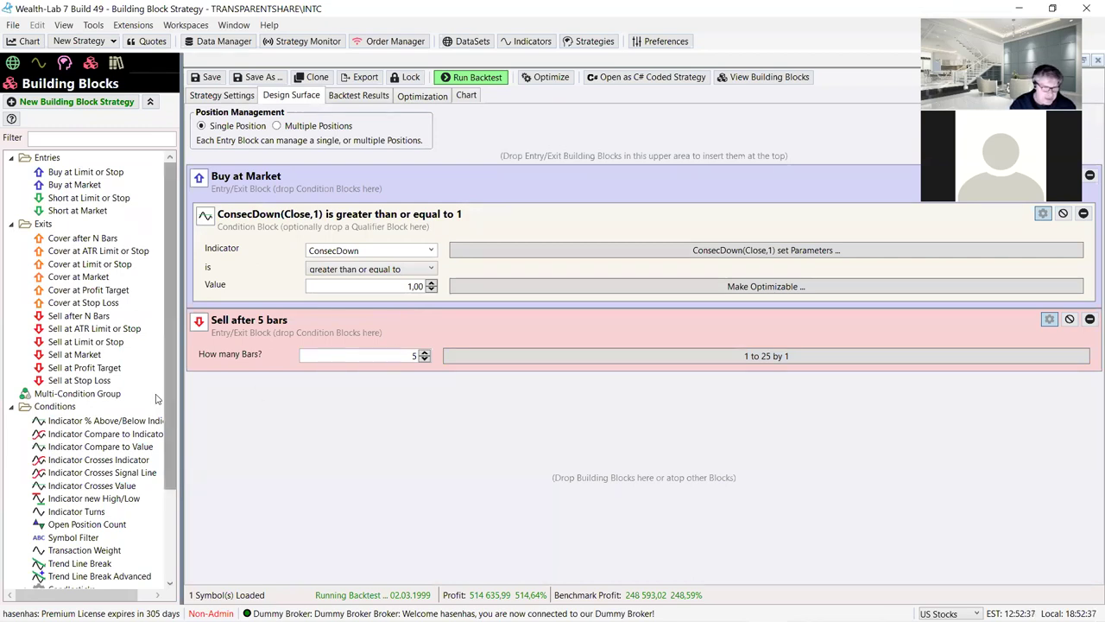
click(78, 381)
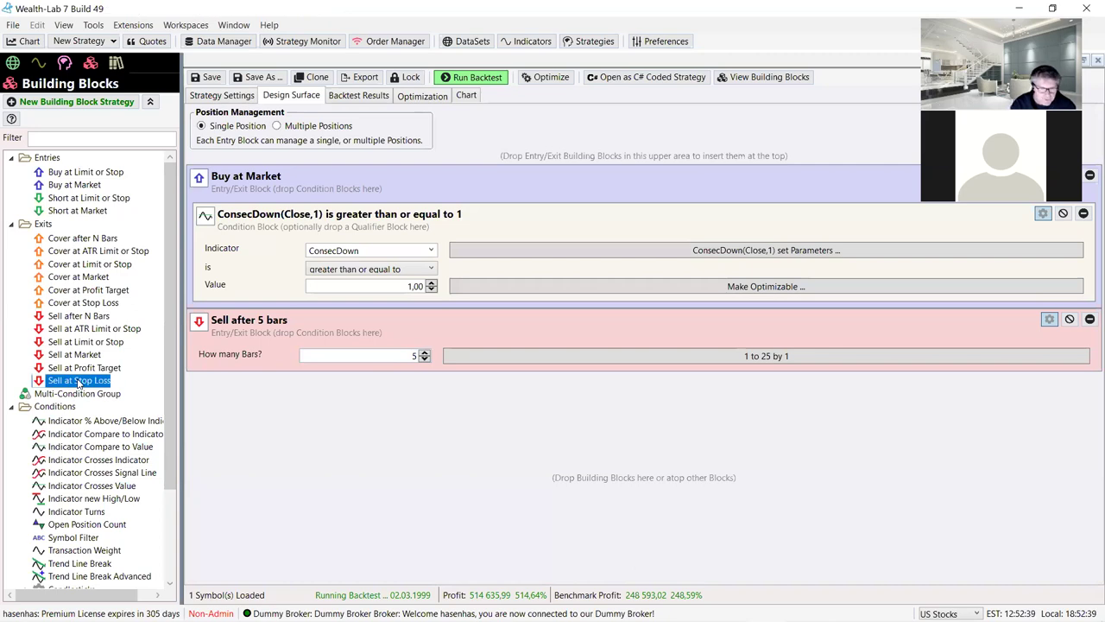
drag(77, 381, 345, 402)
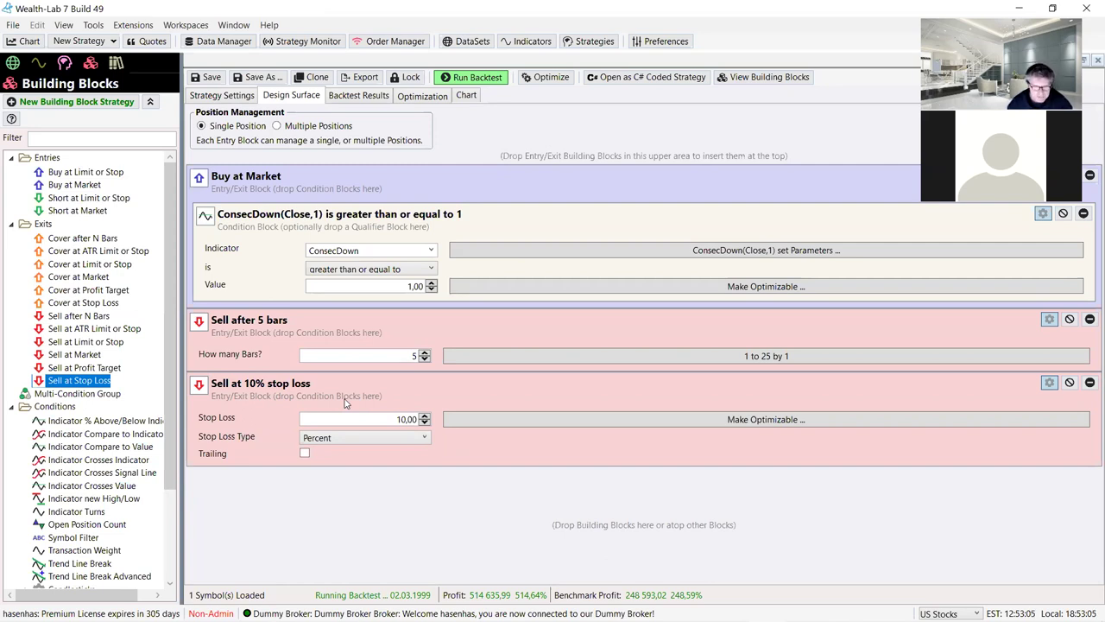
Step: Turn off parameter optimization for the number of bars in the Sell after 5 bars block
click(670, 357)
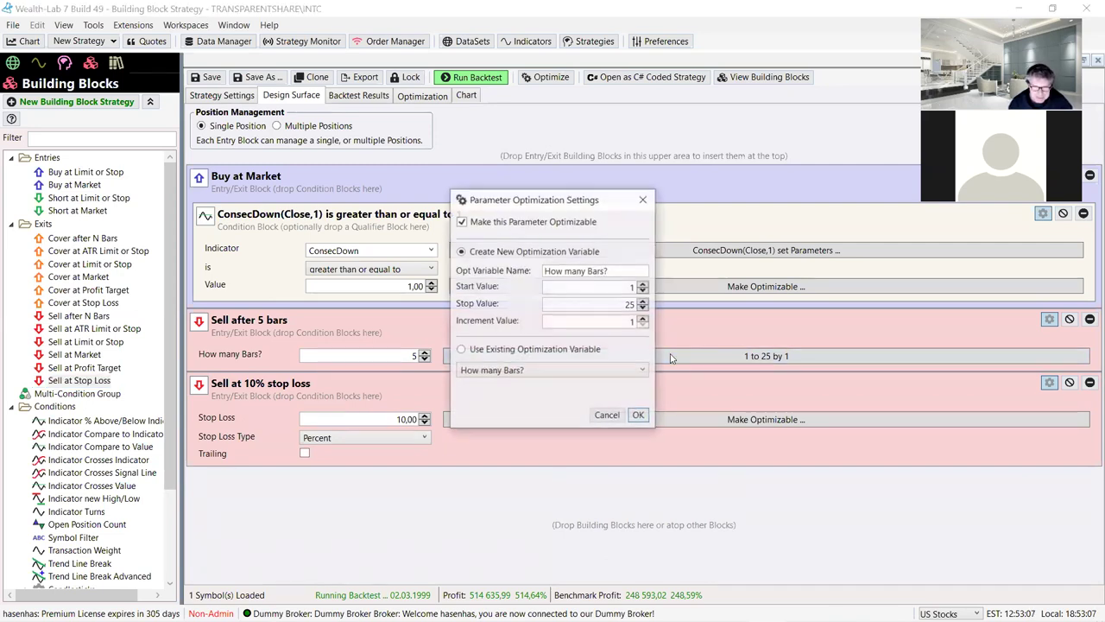
click(475, 221)
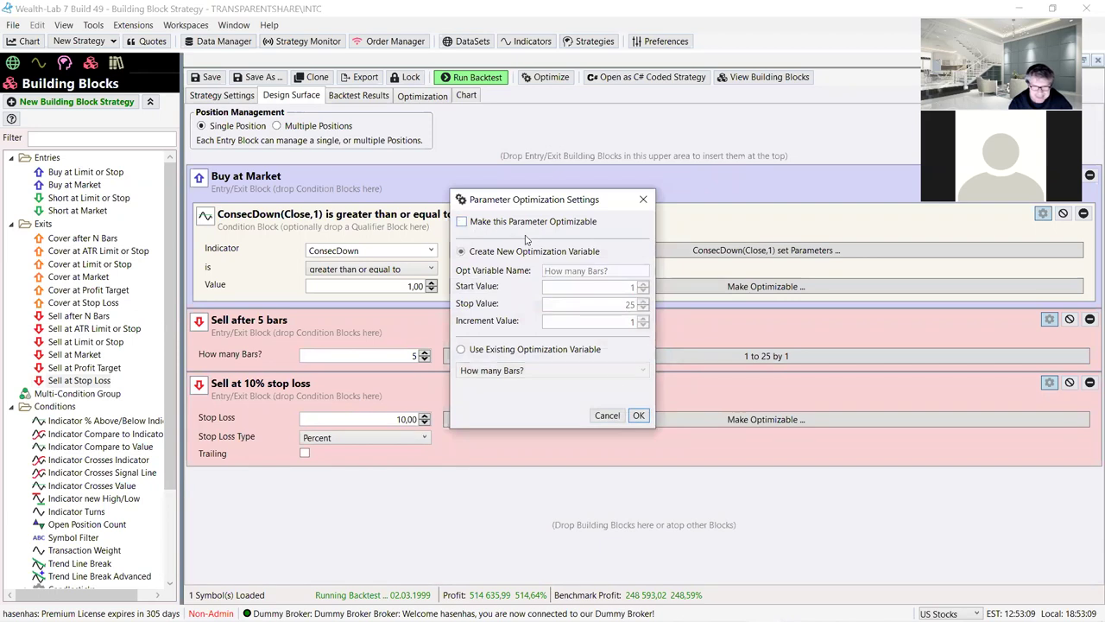
click(643, 418)
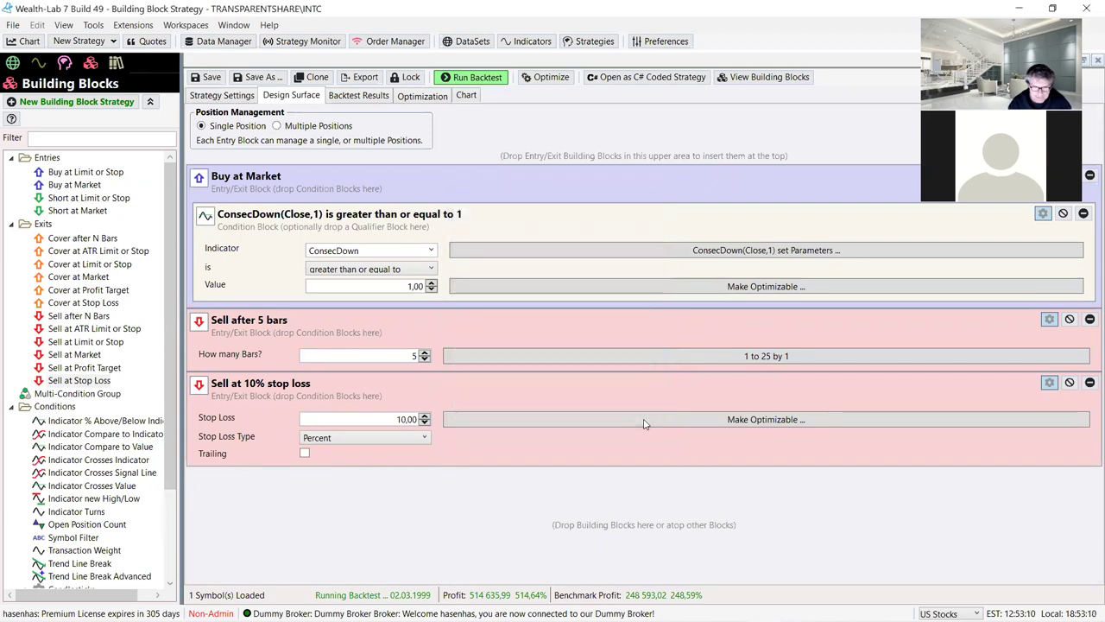
Step: Make the Stop Loss parameter optimizable from 1 to 20 in increments of 1
click(716, 421)
double_click(614, 305)
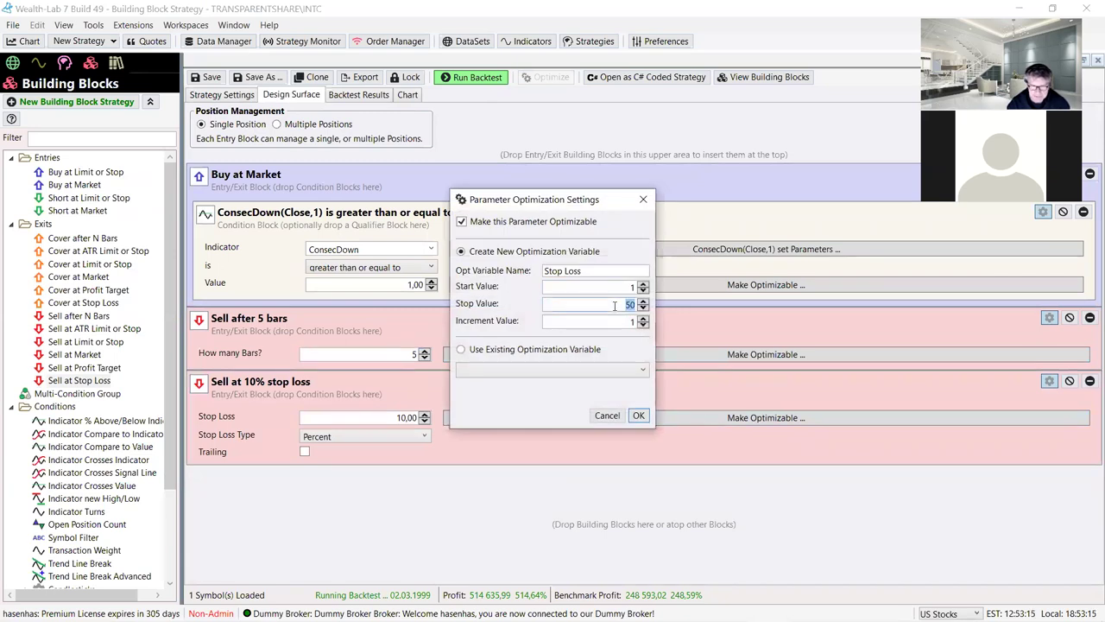
text(20)
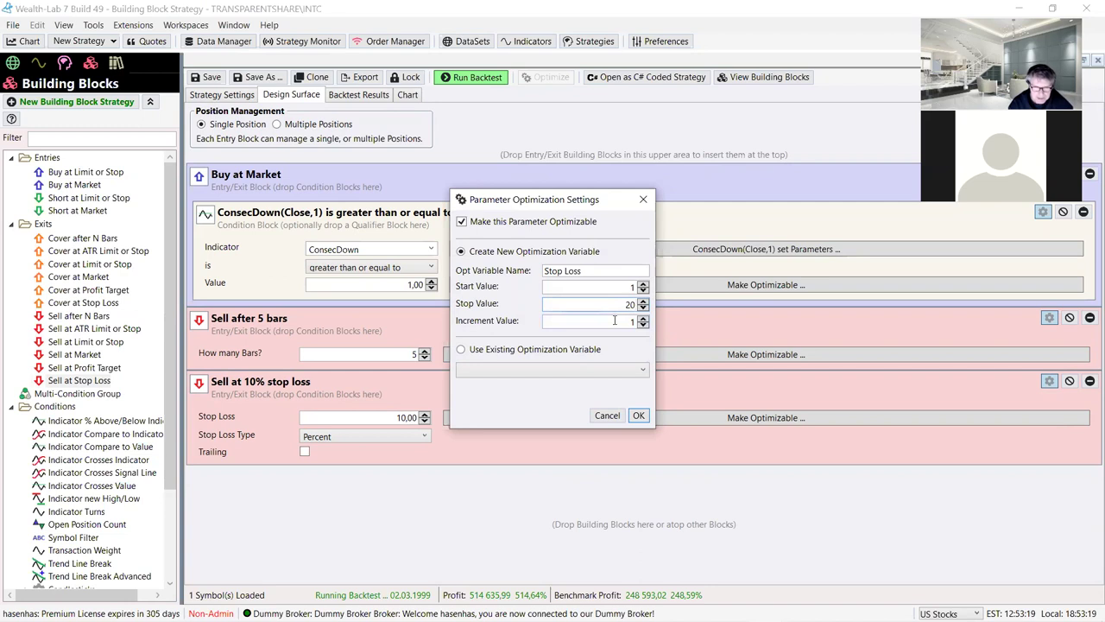
double_click(615, 320)
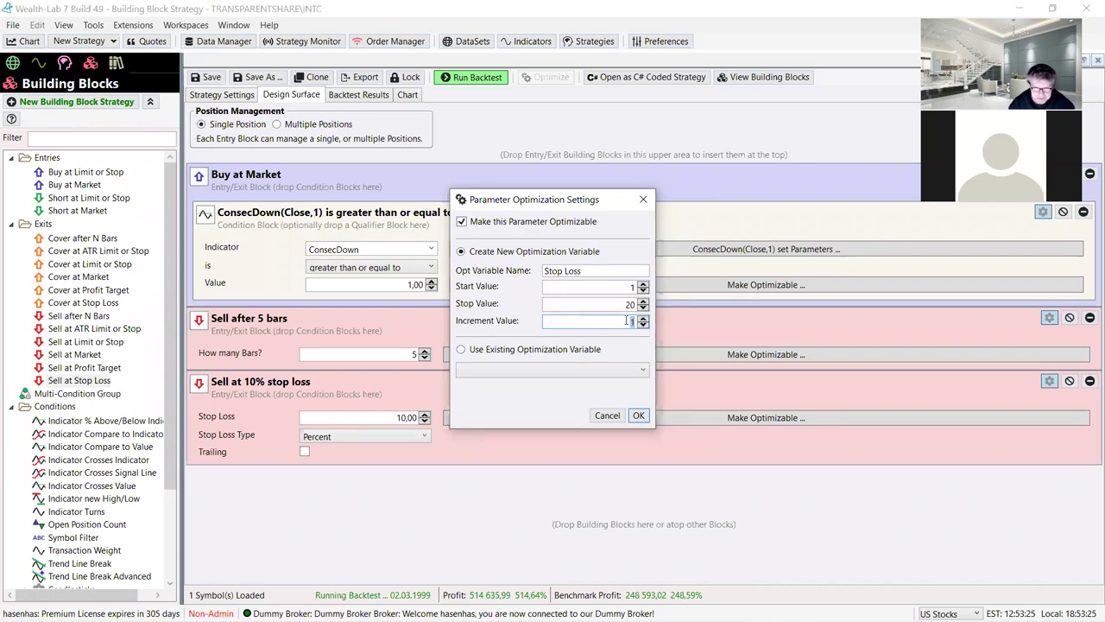
click(638, 416)
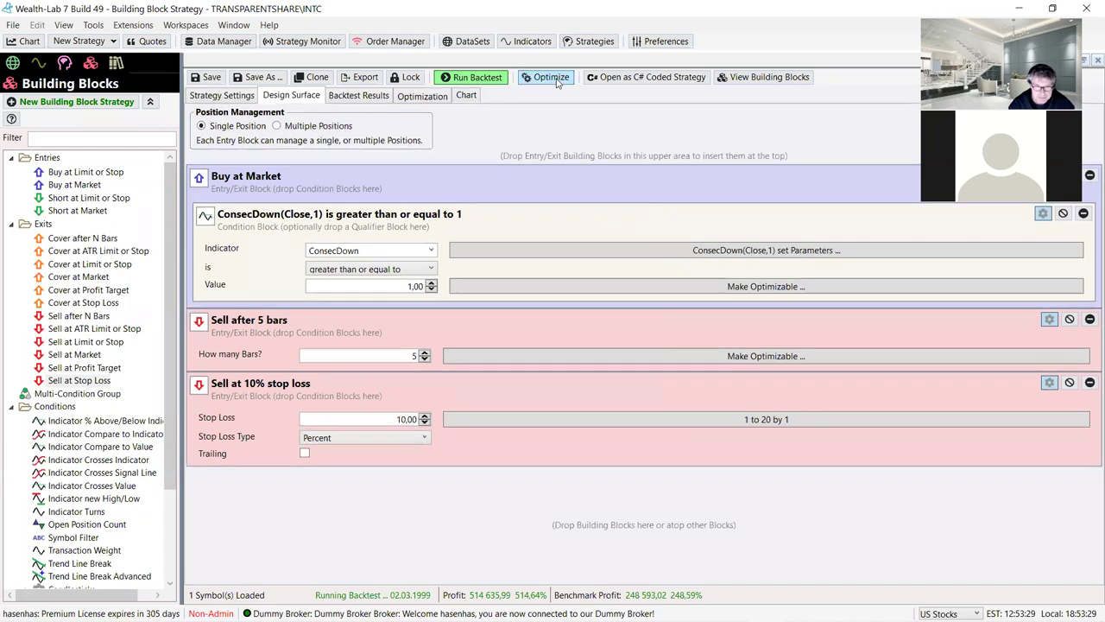
Step: Run the exhaustive optimization of the Stop Loss parameter over its 1 to 20 range
click(550, 77)
click(255, 117)
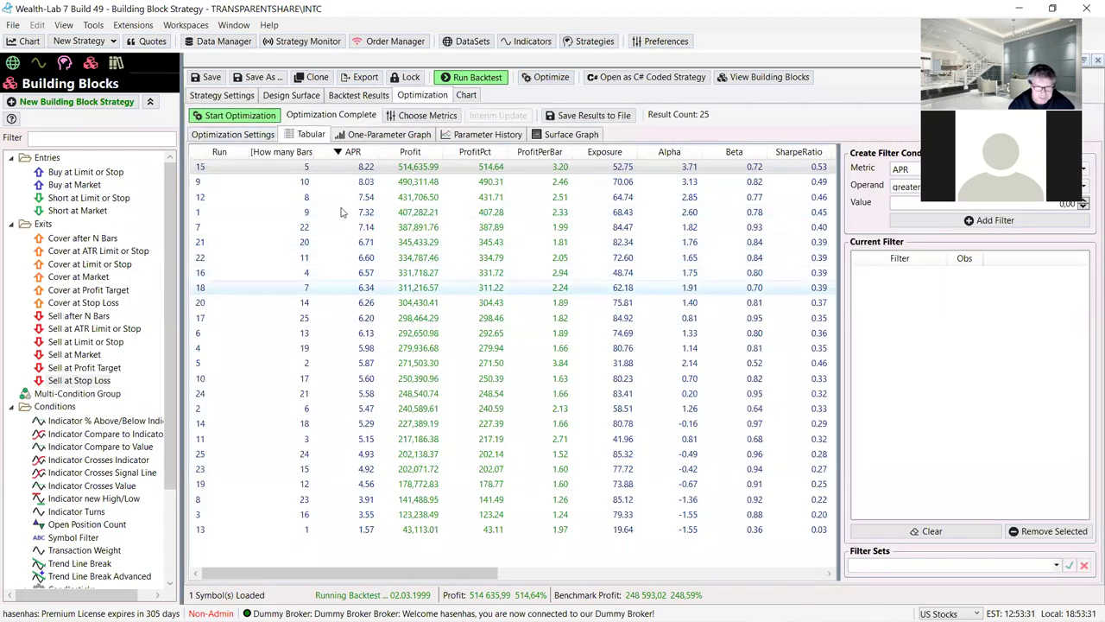
click(231, 135)
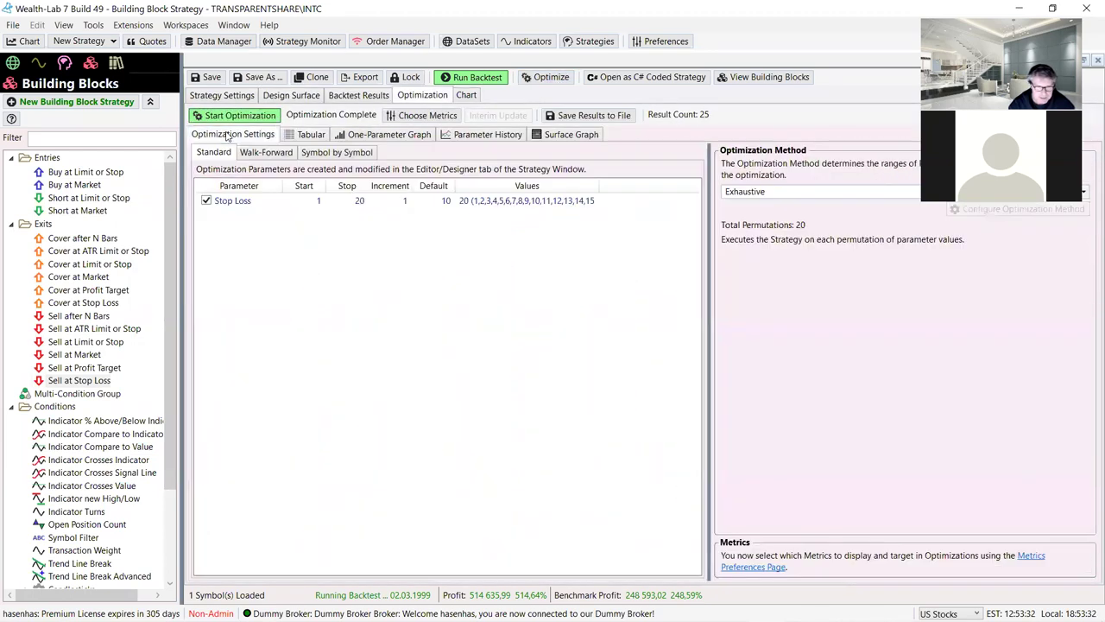
click(236, 201)
click(238, 116)
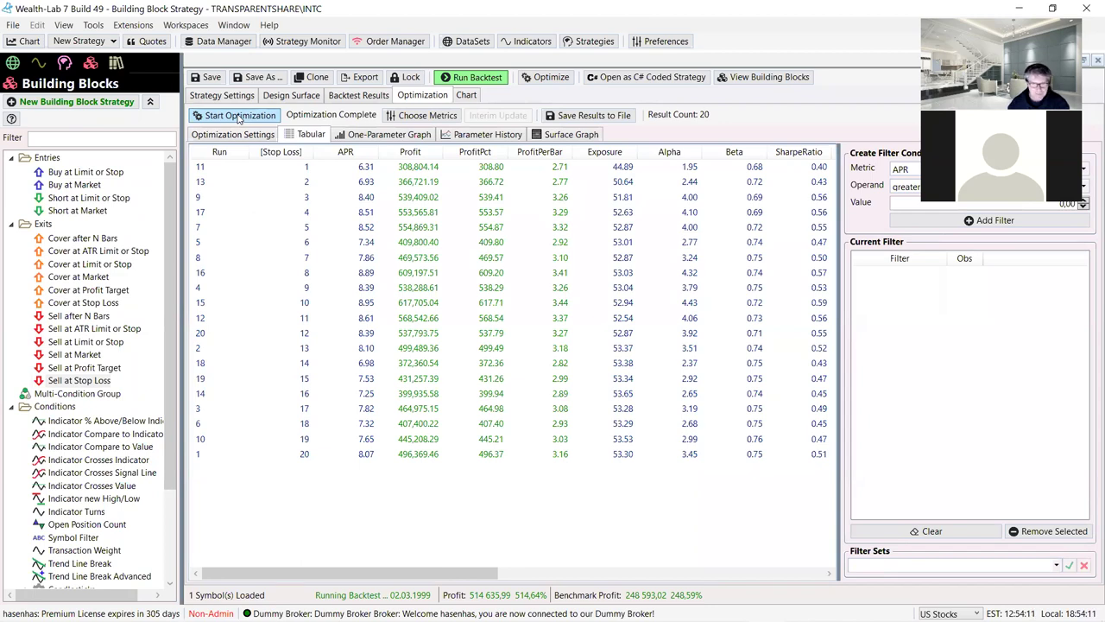
Step: Sort the stop loss optimization results by APR in descending order and compare them with the APR of the previous backtest
click(360, 153)
click(361, 153)
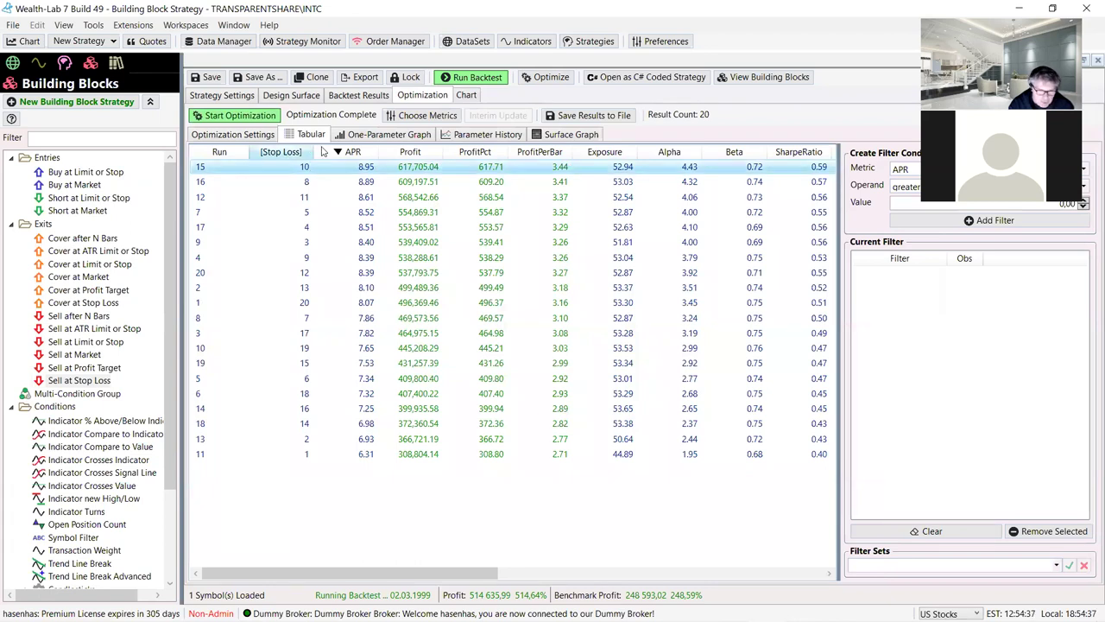
click(358, 98)
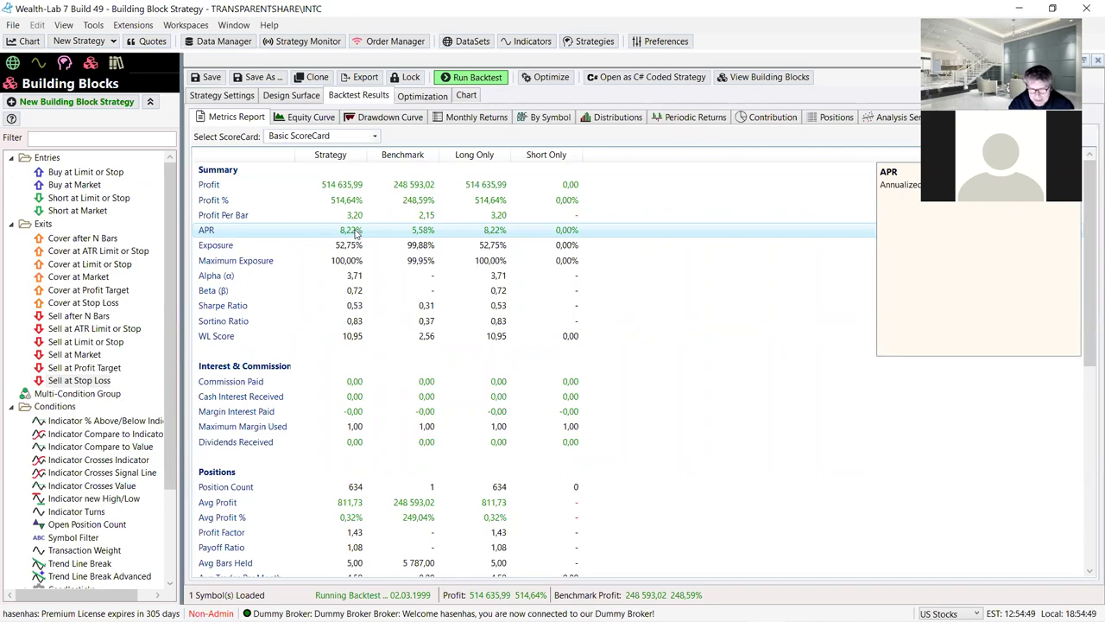
click(423, 97)
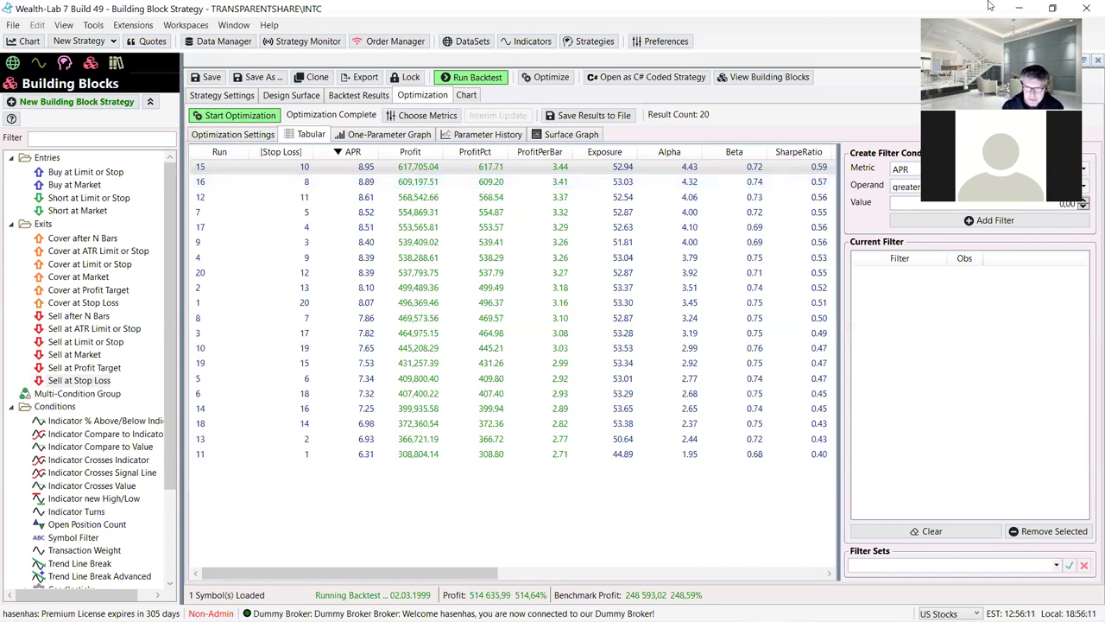
Step: Close the INTC strategy without saving its changes and open the Portfolio_TS1 strategy from the TRANSPARENTSHARE folder
click(1091, 62)
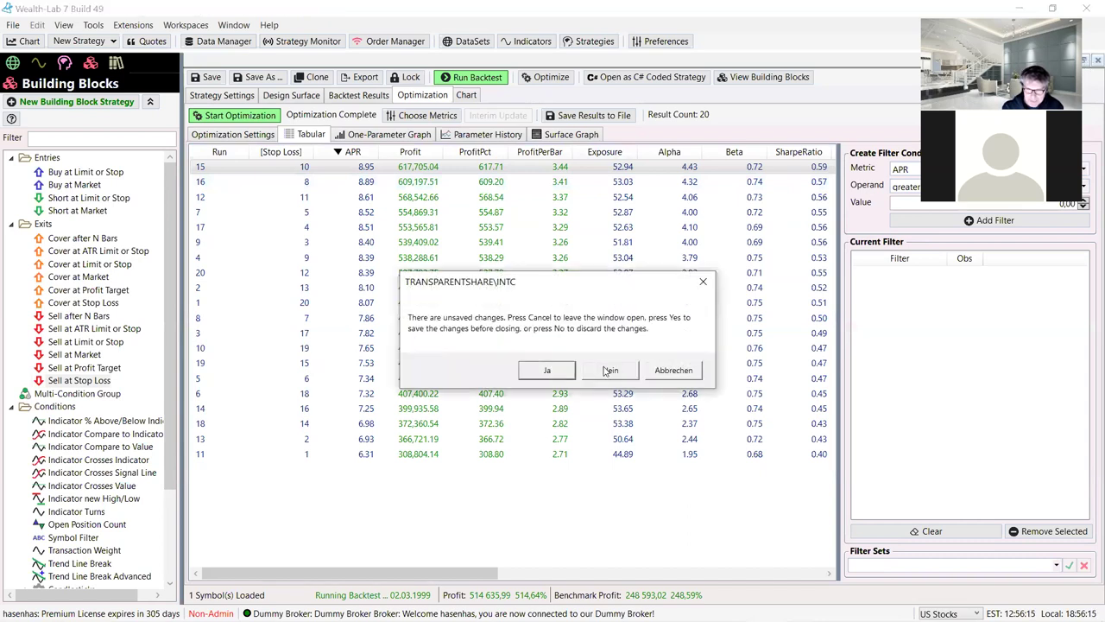
click(604, 371)
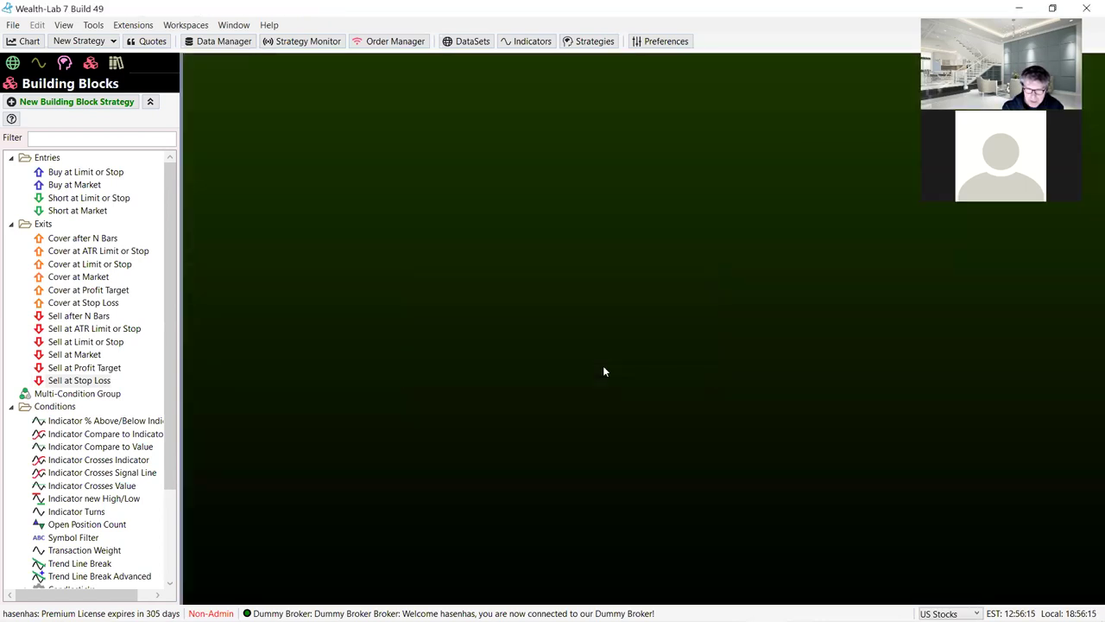
click(65, 64)
click(91, 438)
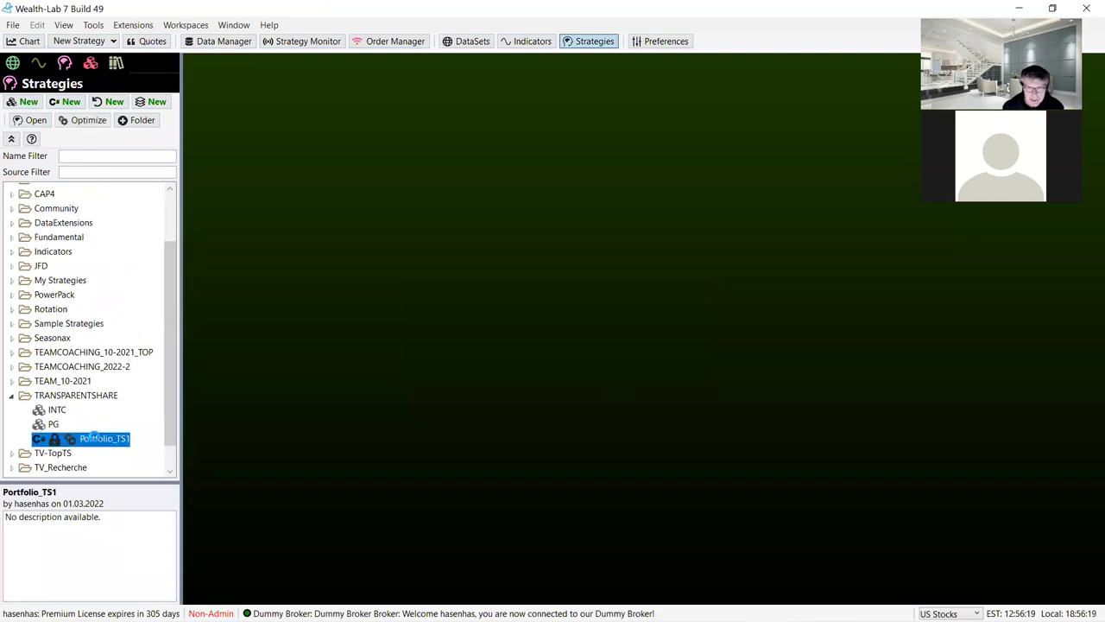
double_click(91, 438)
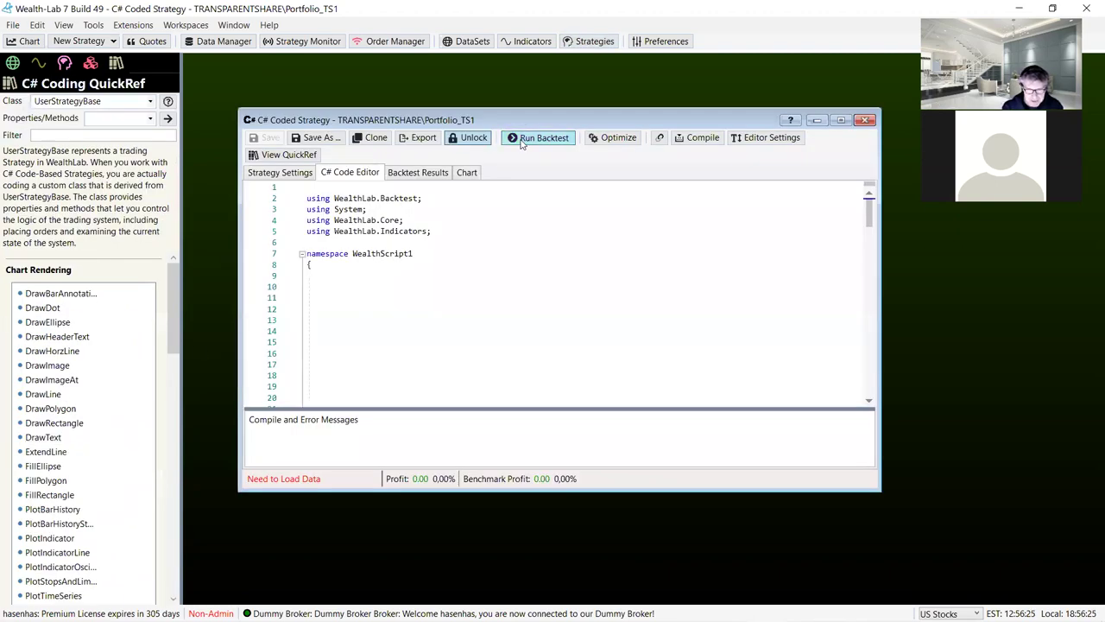
Step: Backtest the Portfolio_TS1 strategy and examine its APR in the maximized metrics report
click(521, 138)
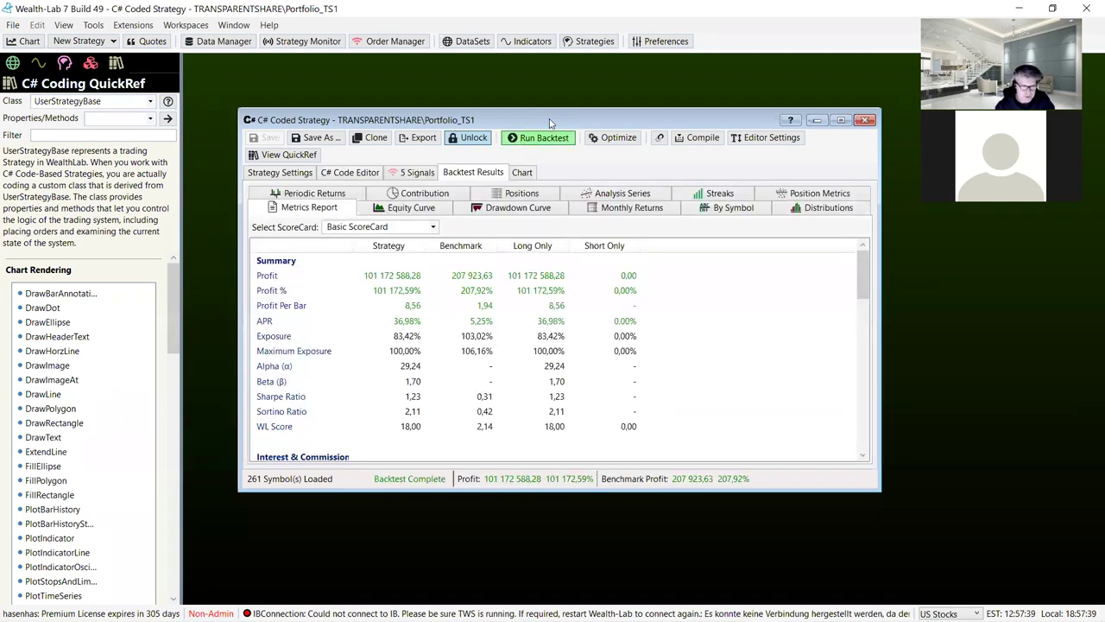
double_click(551, 123)
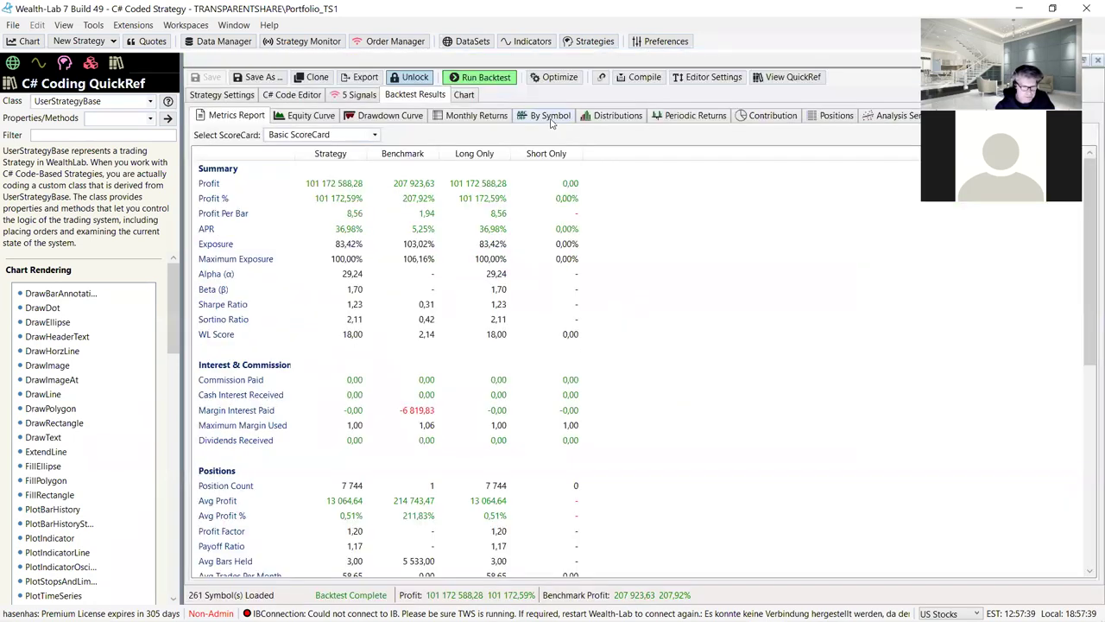
click(225, 229)
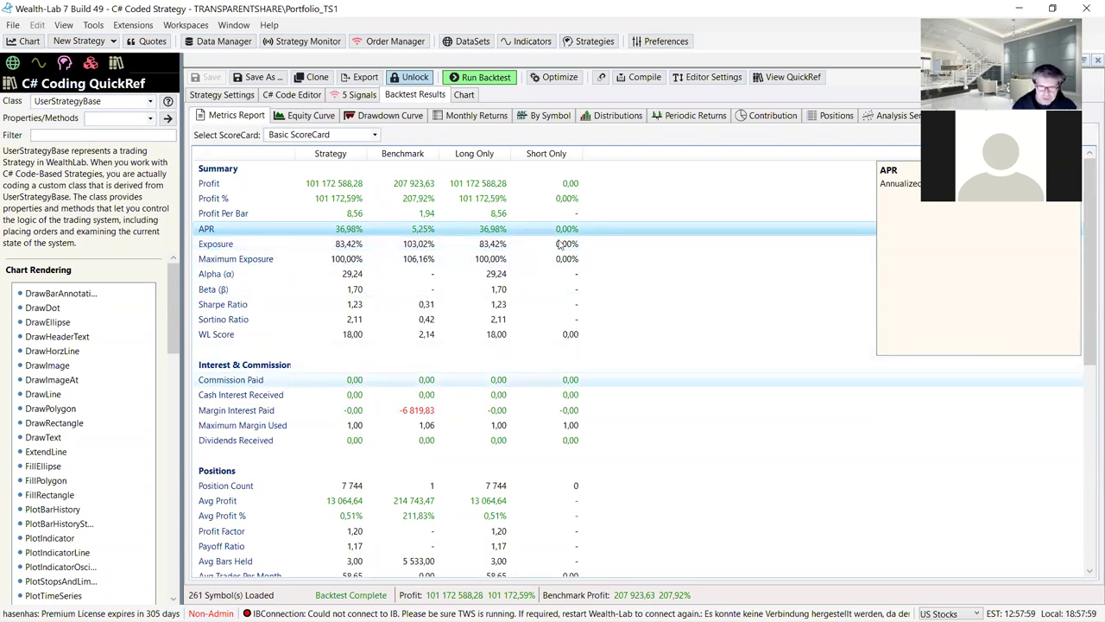
Step: Set the backtest commission preference to % of Trade Value and return to the Portfolio_TS1 results
click(674, 43)
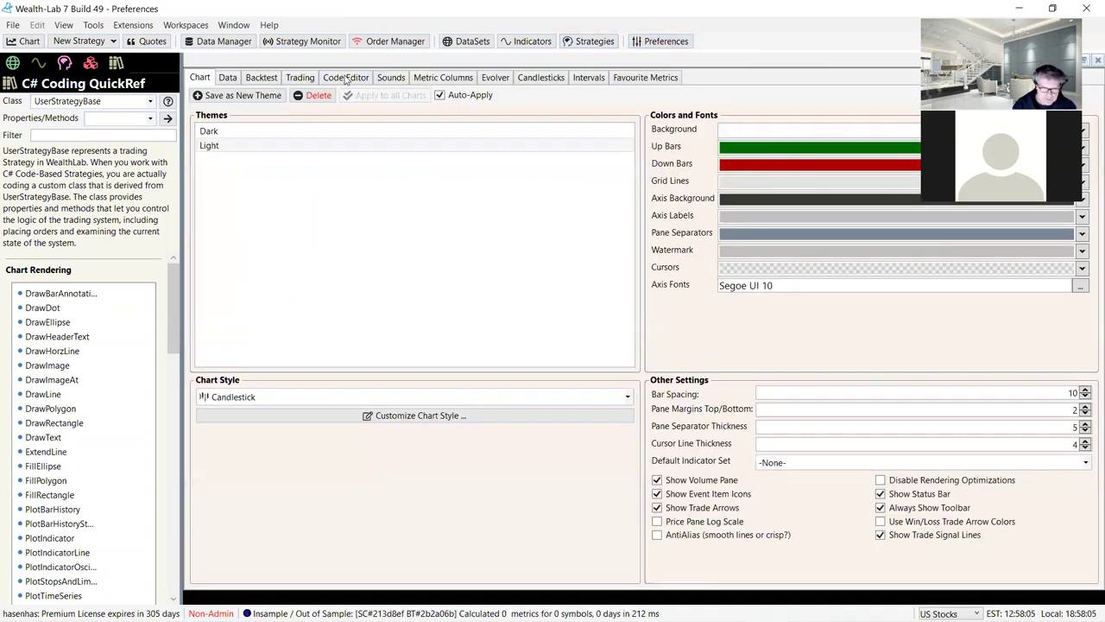
click(263, 79)
click(280, 113)
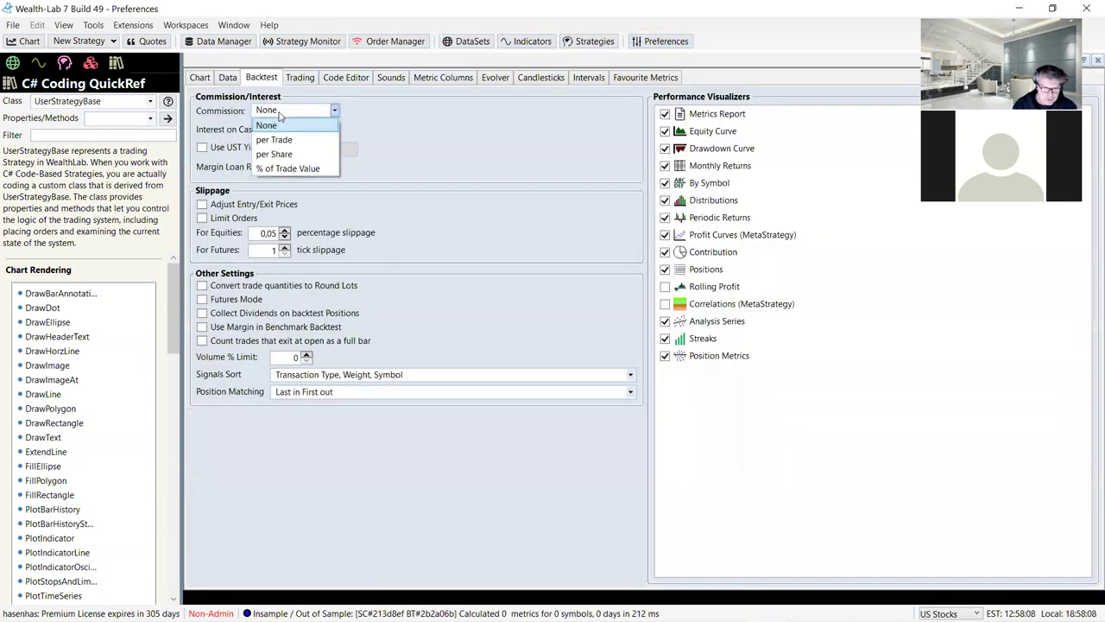
click(304, 168)
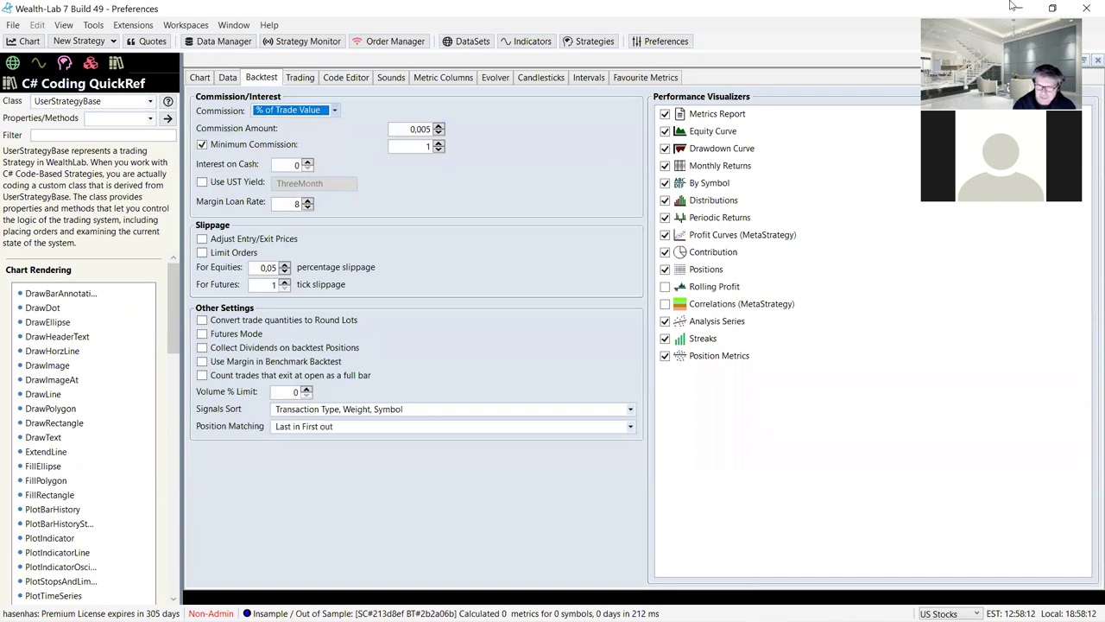
click(1097, 61)
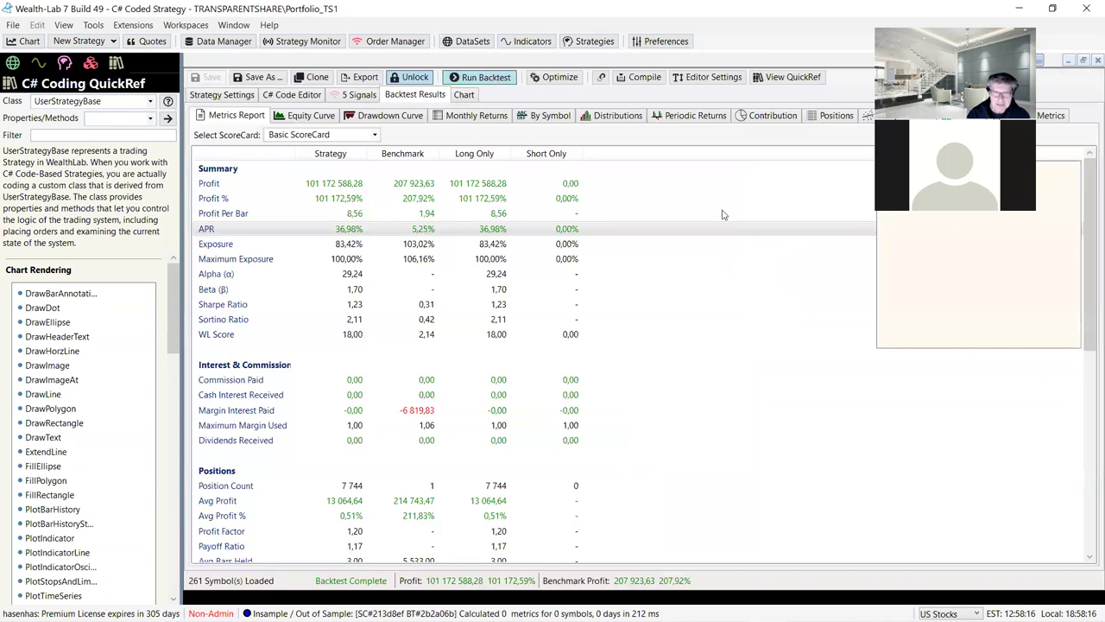
Step: Rerun the Portfolio_TS1 backtest with commission applied and examine the APR again
key(F5)
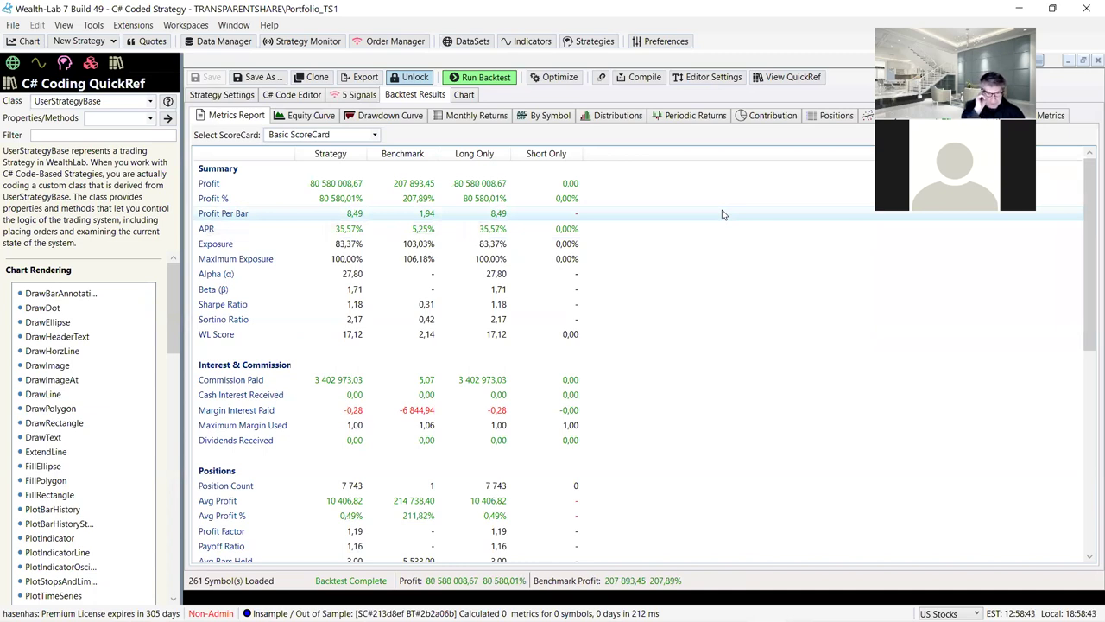
click(279, 232)
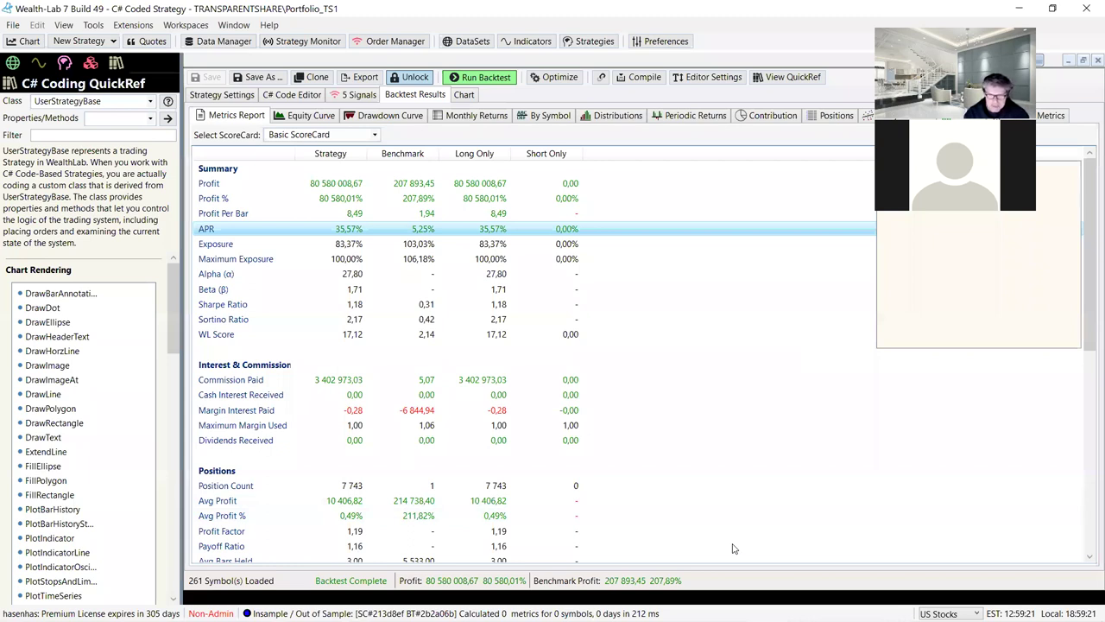
Step: Switch to the presentation's contact slide
key(alt+Tab)
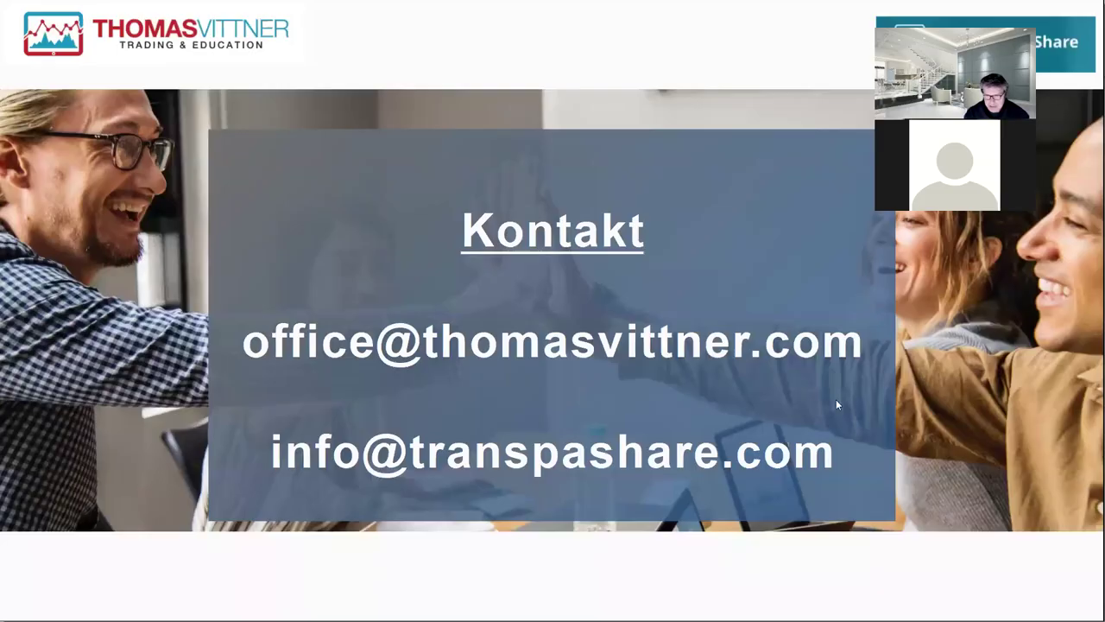